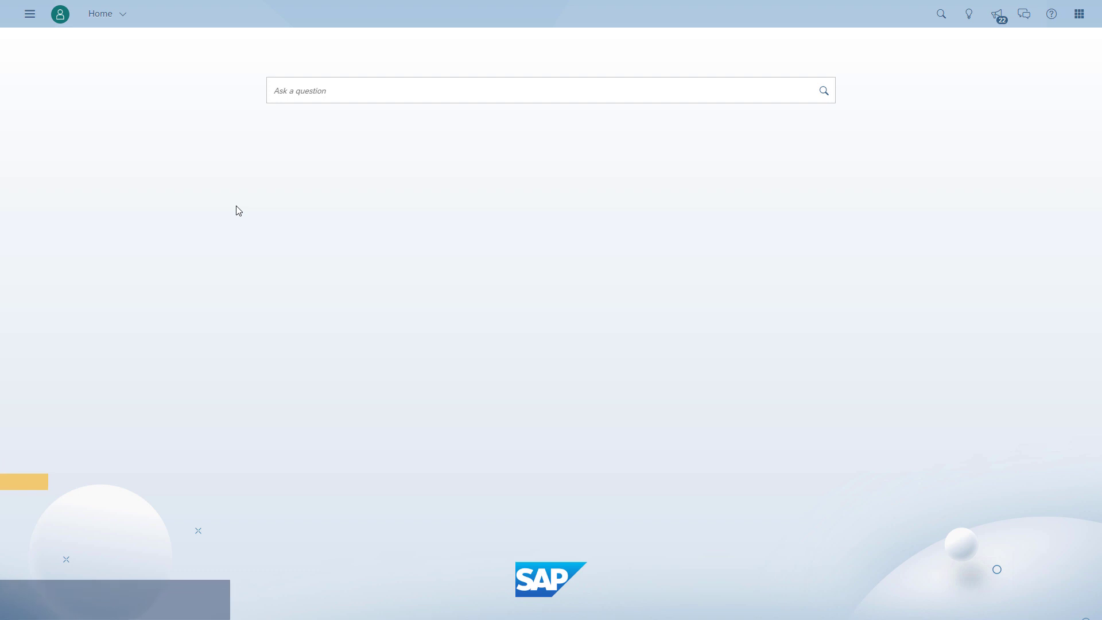
- Create a new model by importing the file SAC_Dynamic_Time.xlsx from the computer
left_click(30, 14)
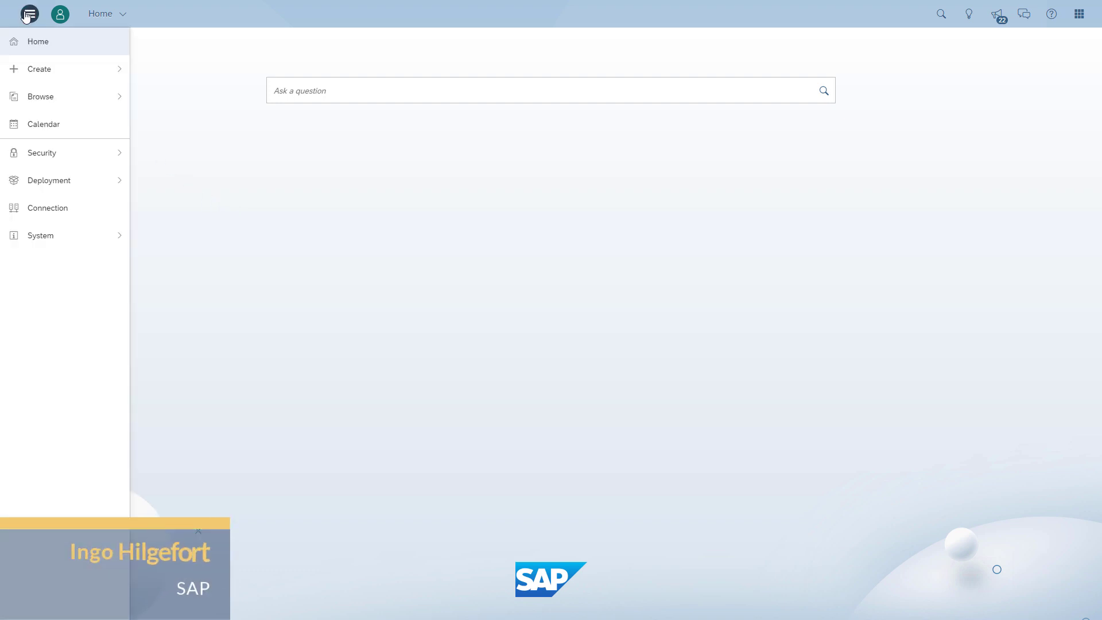
left_click(44, 76)
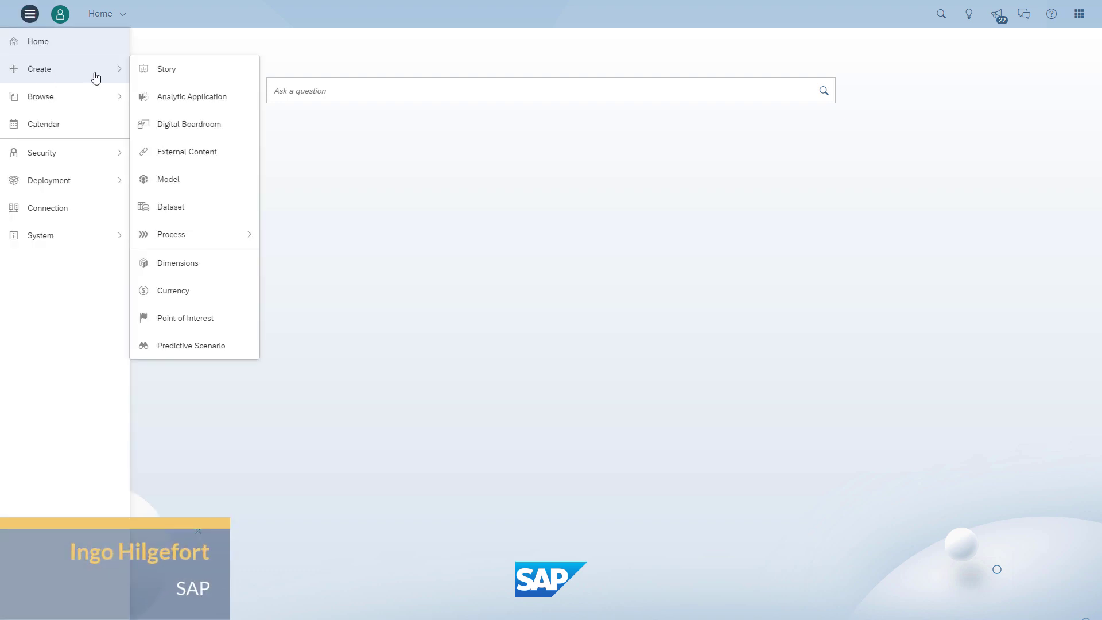
left_click(178, 188)
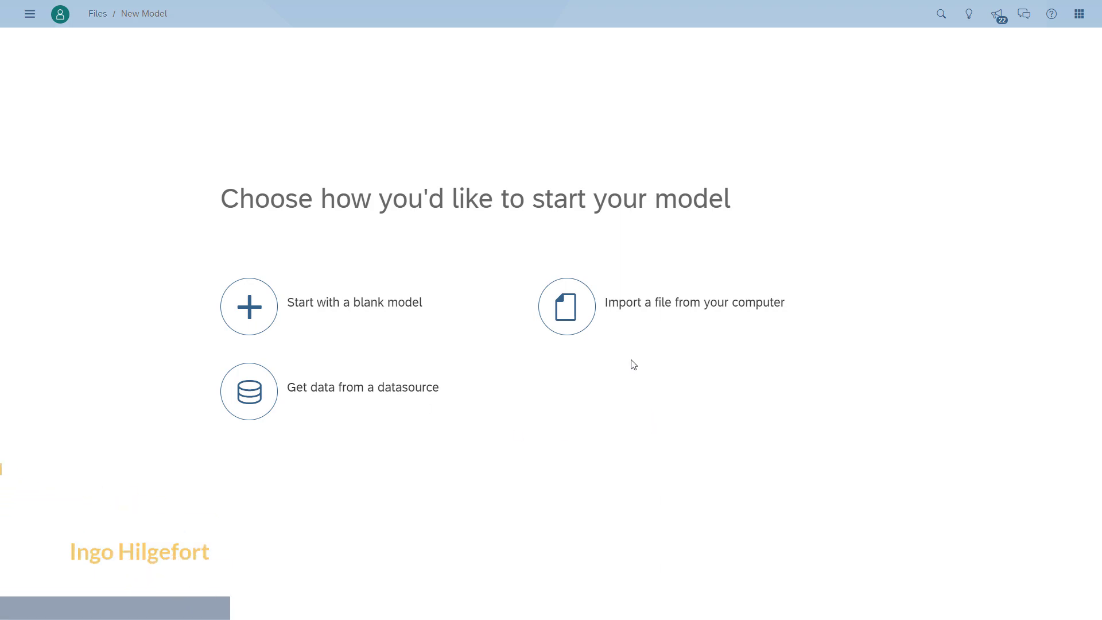
left_click(580, 324)
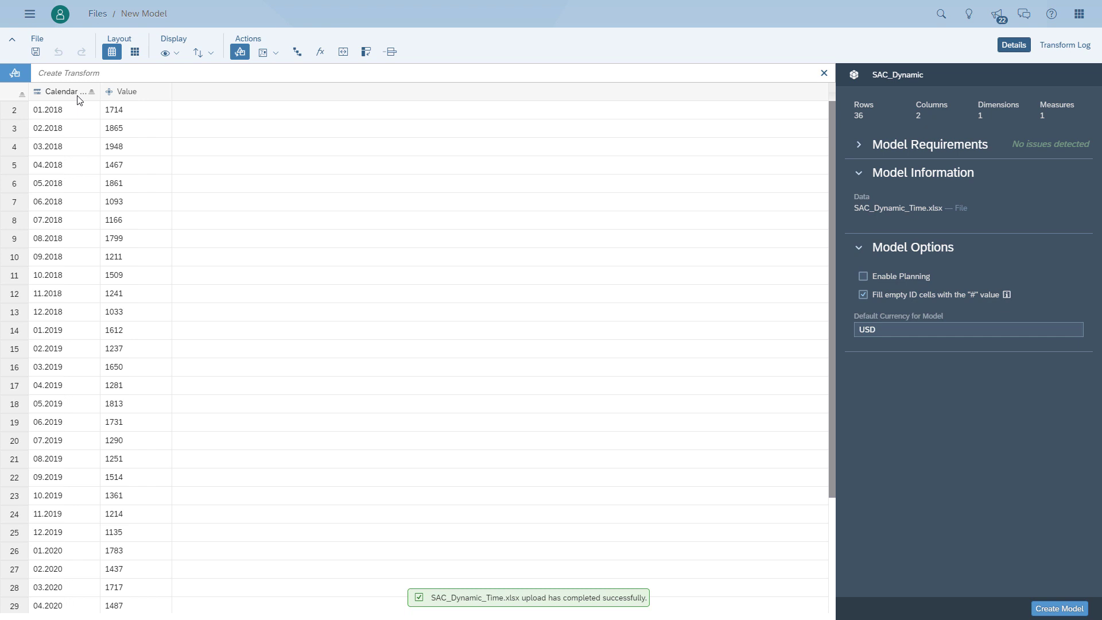
- Change the Calendar Month column's type to a Date dimension
left_click(77, 95)
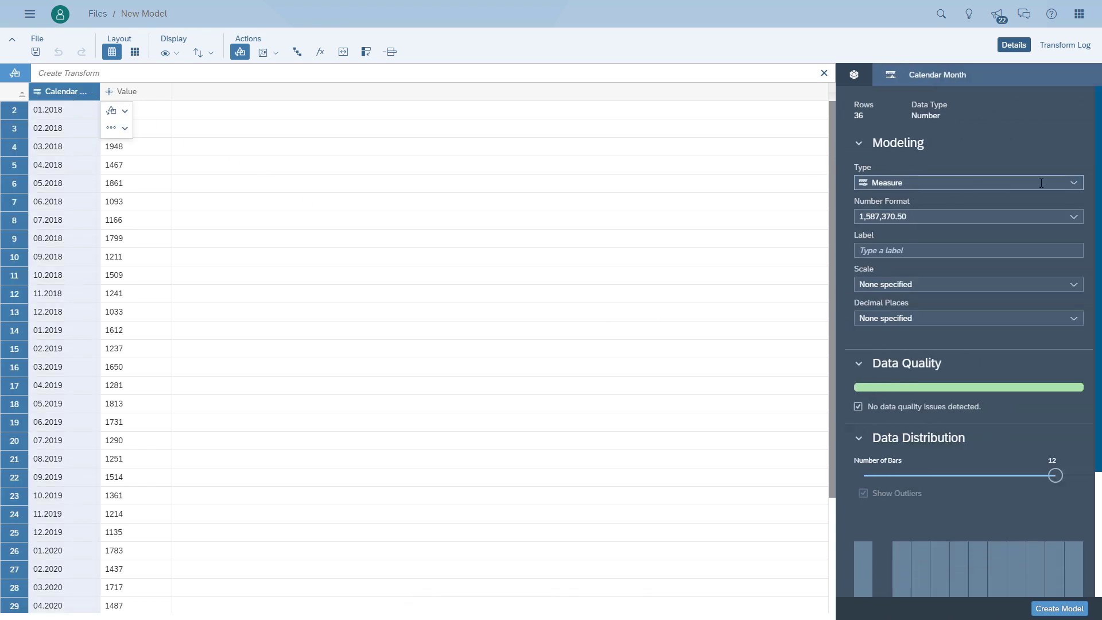
left_click(1072, 182)
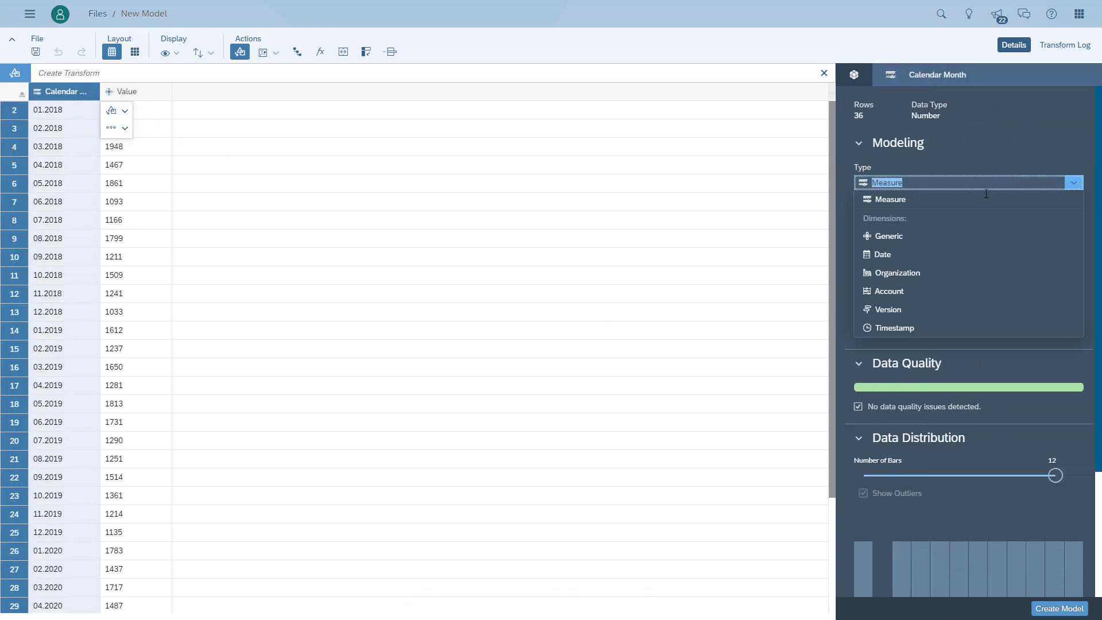
left_click(882, 256)
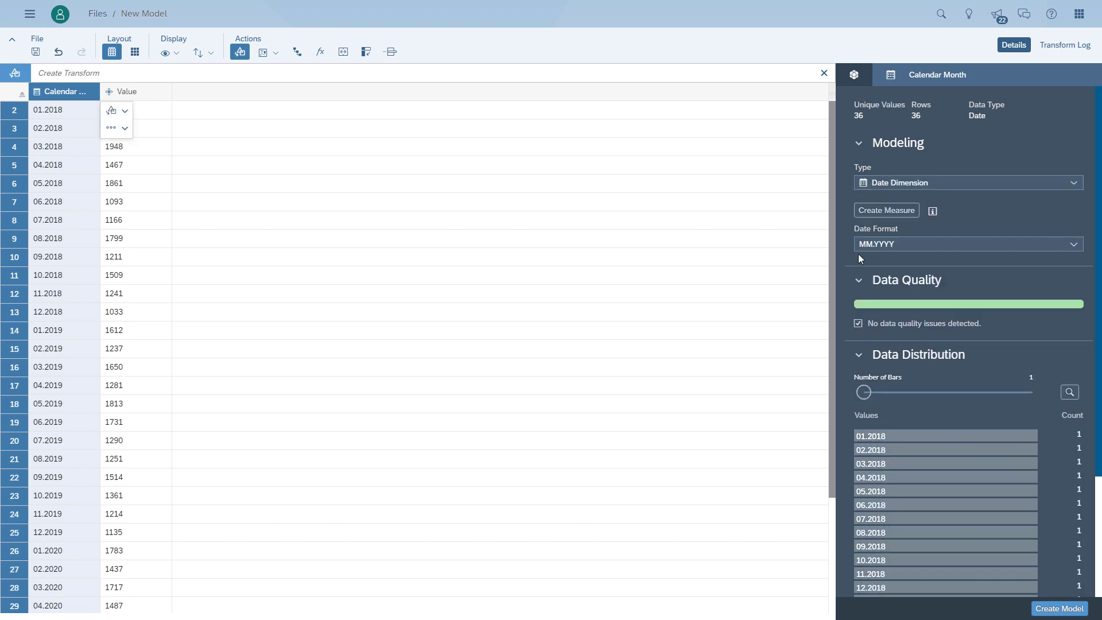
- Change the Value column's type to Measure
left_click(123, 92)
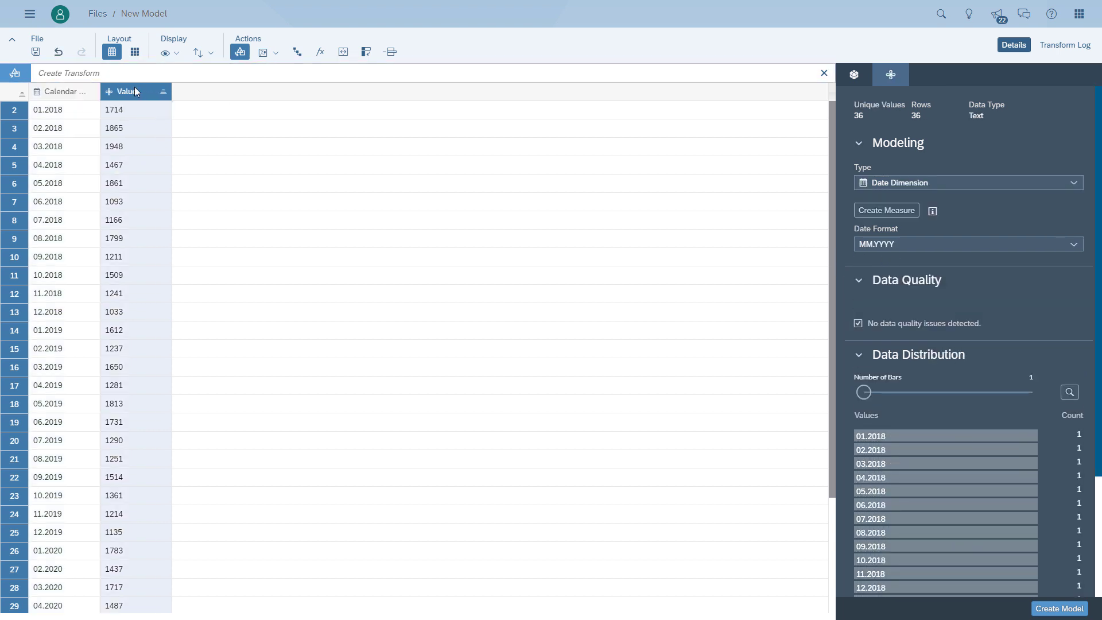
left_click(893, 184)
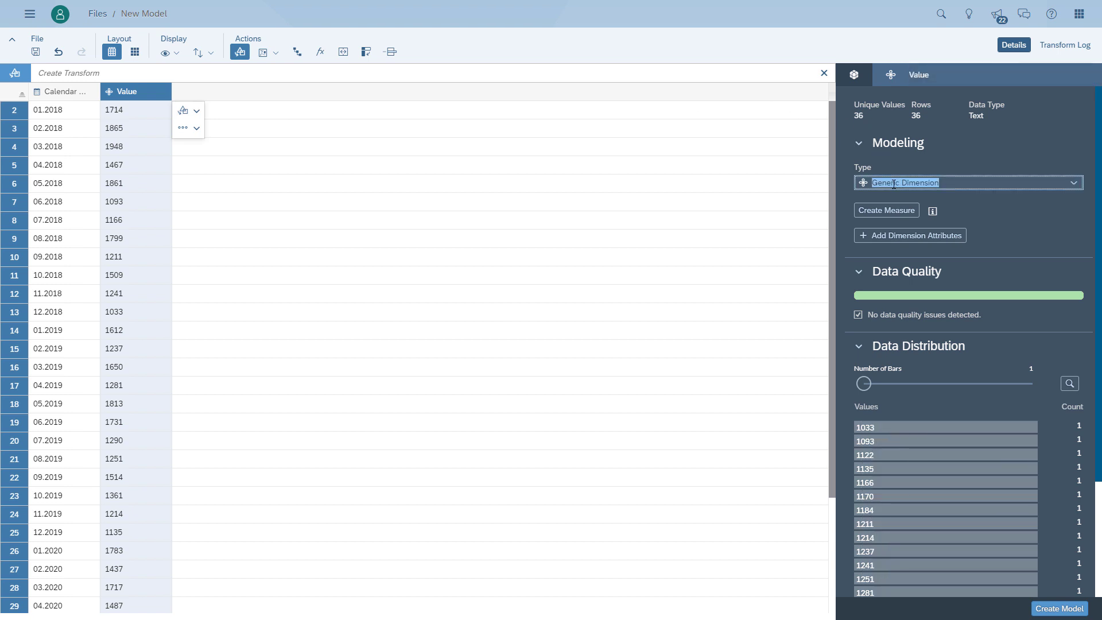
left_click(1075, 187)
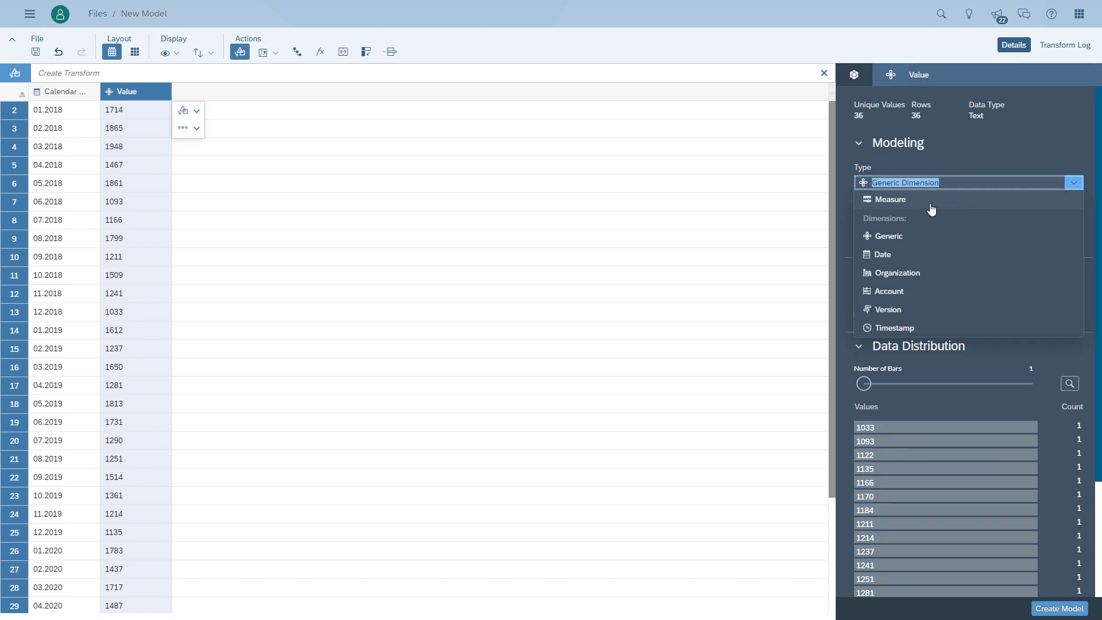
left_click(920, 200)
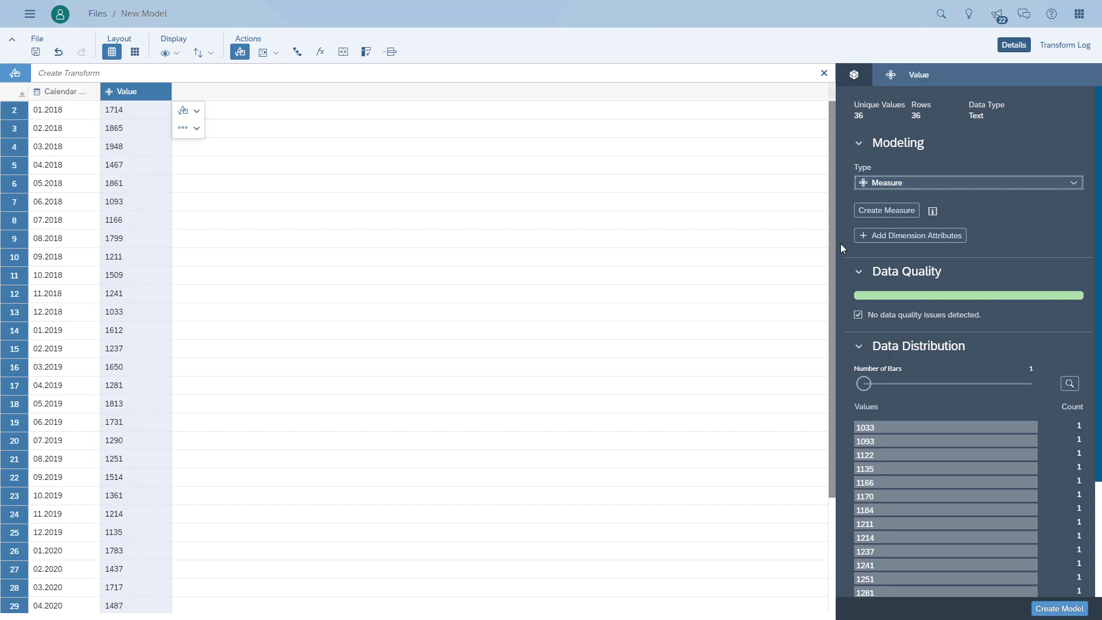
- Create the model and save it in the Public folder as "Daily Dose SAC - Dynamic Filter"
left_click(1039, 609)
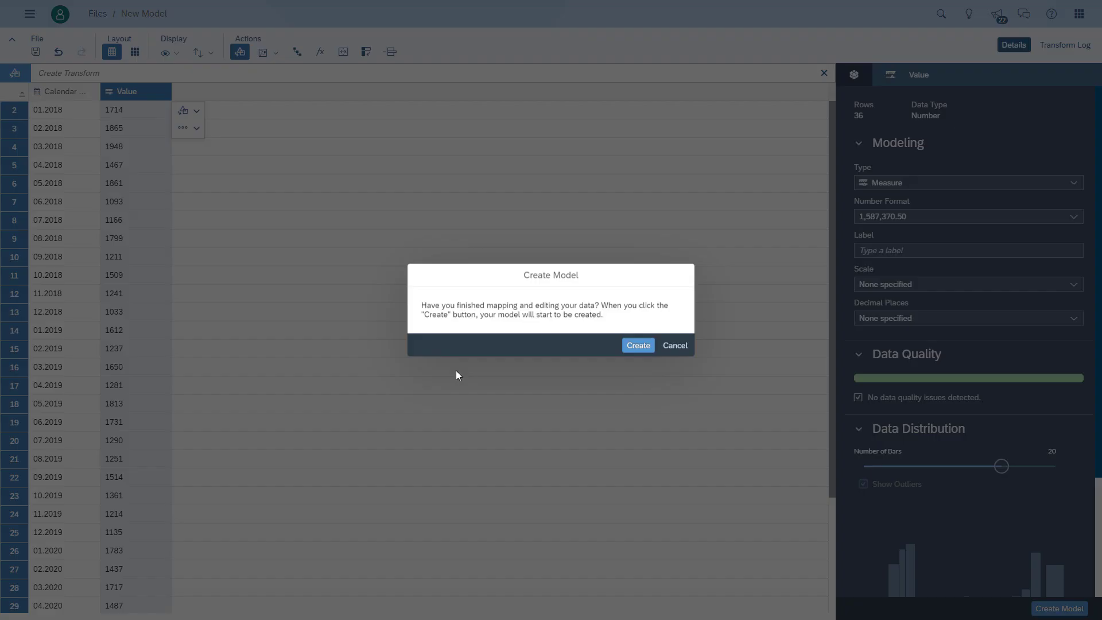
left_click(638, 346)
left_click(348, 232)
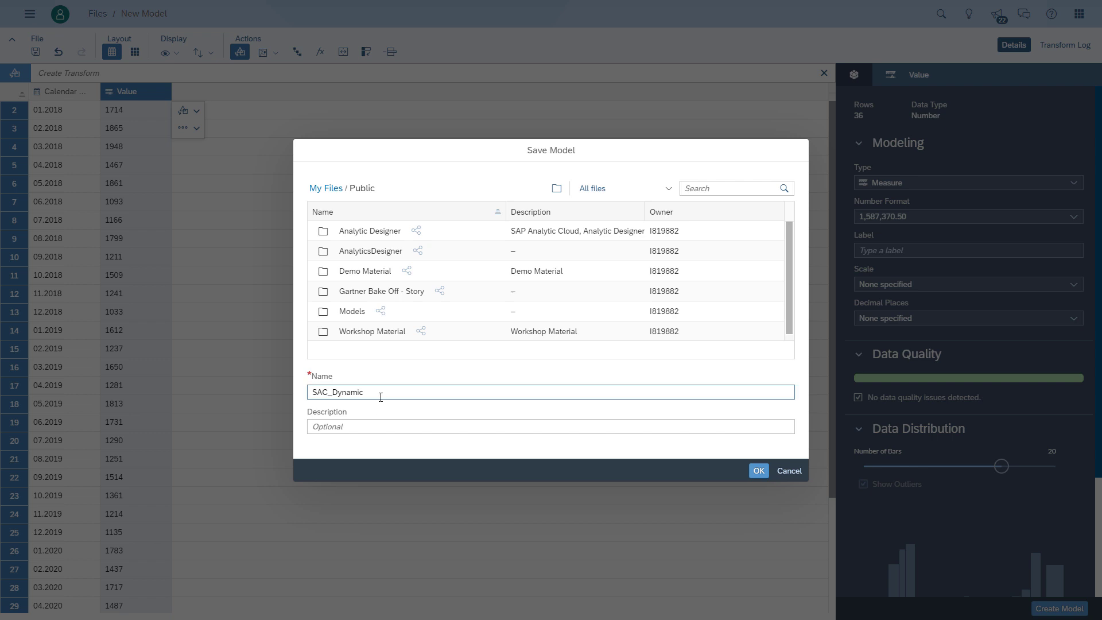
left_click(380, 397)
double_click(380, 397)
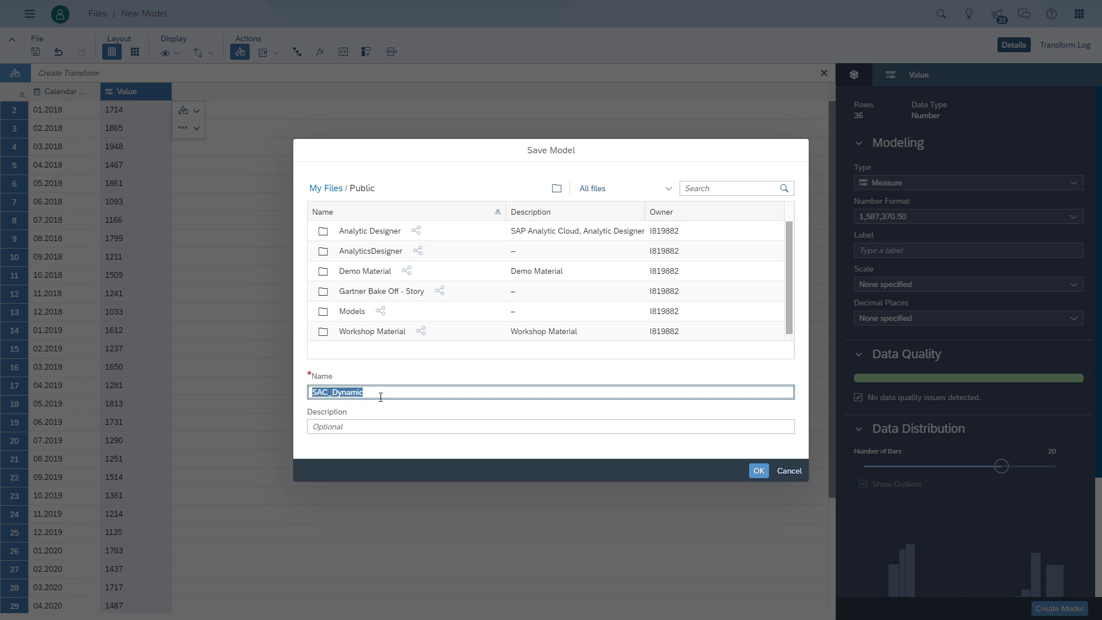
type("Daily Dose SAC - Dynamic Filter")
key("Tab")
key("Return")
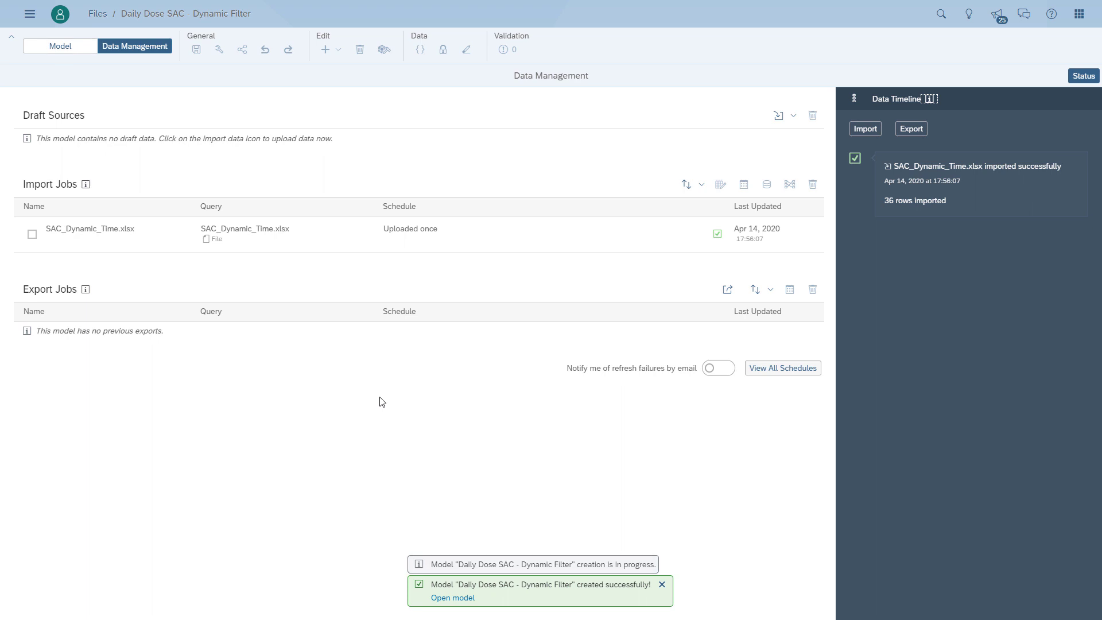
- Create a new story that starts with a canvas page
left_click(30, 13)
mouse_move(48, 70)
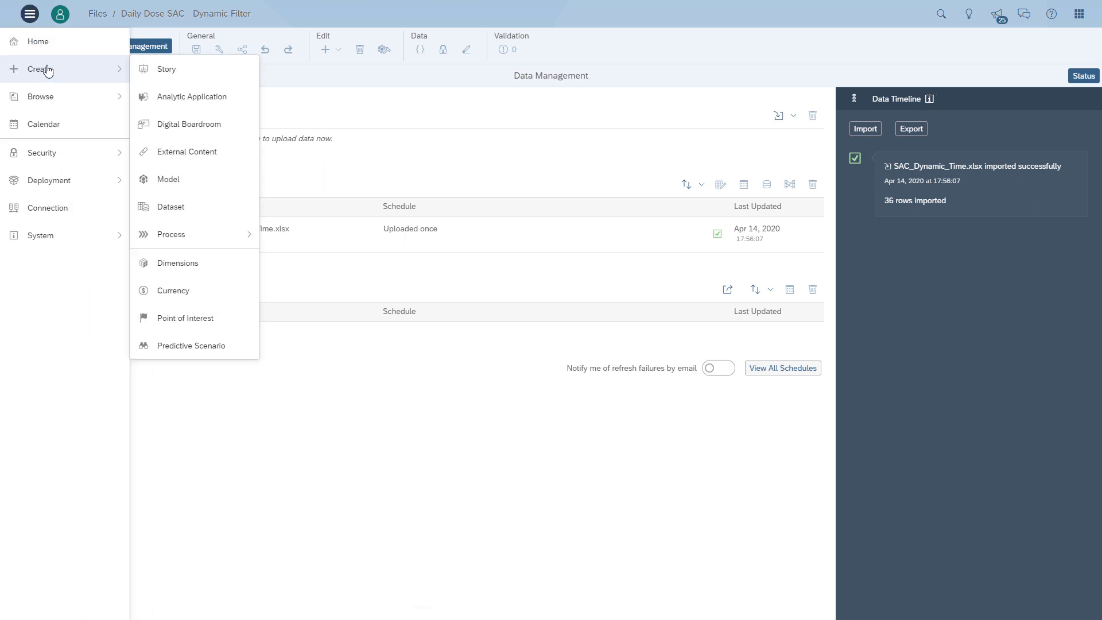
left_click(177, 80)
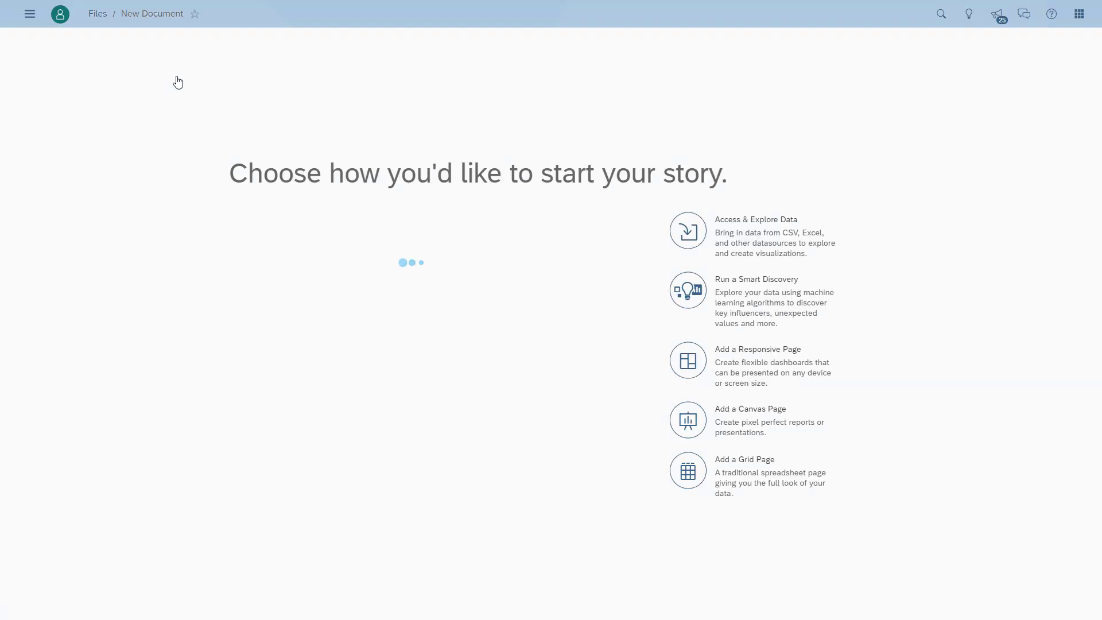
left_click(691, 429)
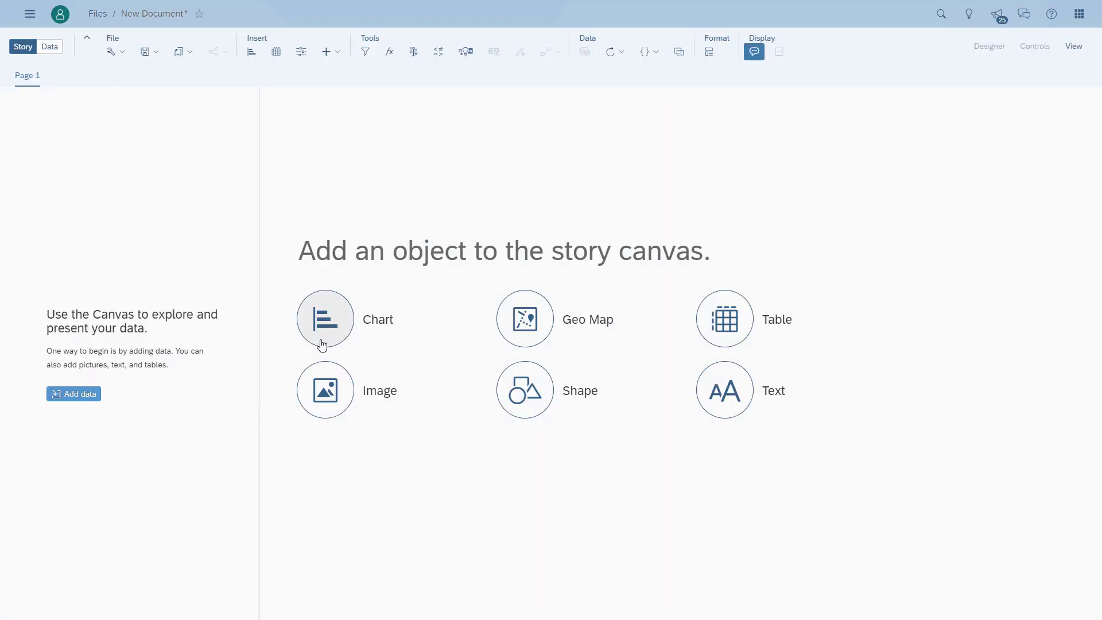
- Add a chart based on the public model "Daily Dose SAC - Dynamic Filter" and enlarge it on the canvas
left_click(322, 345)
left_click(340, 266)
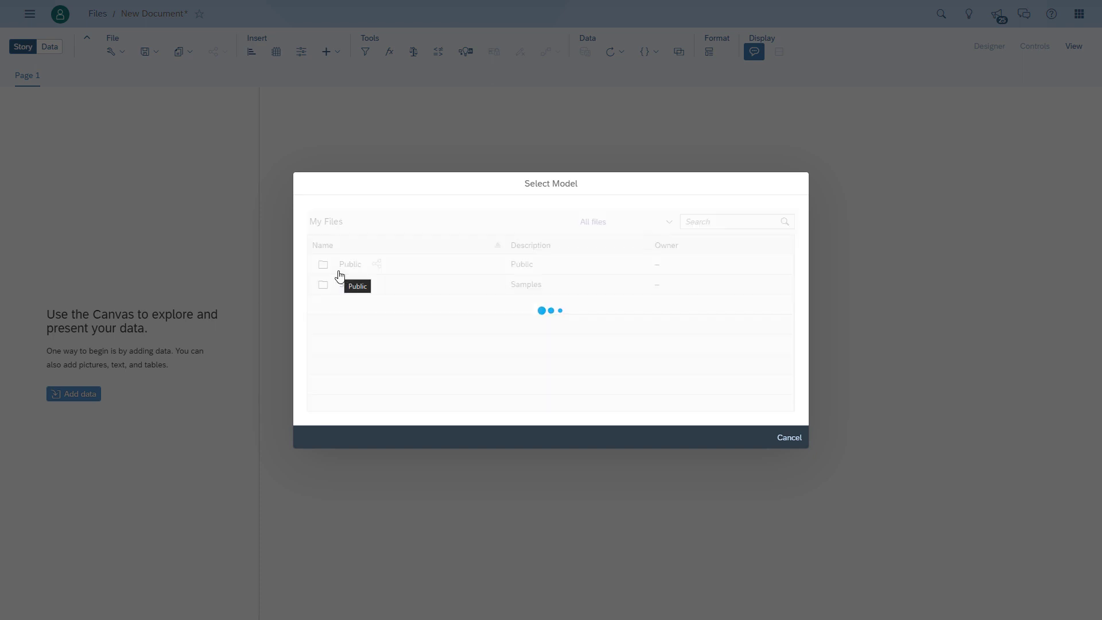
left_click(368, 384)
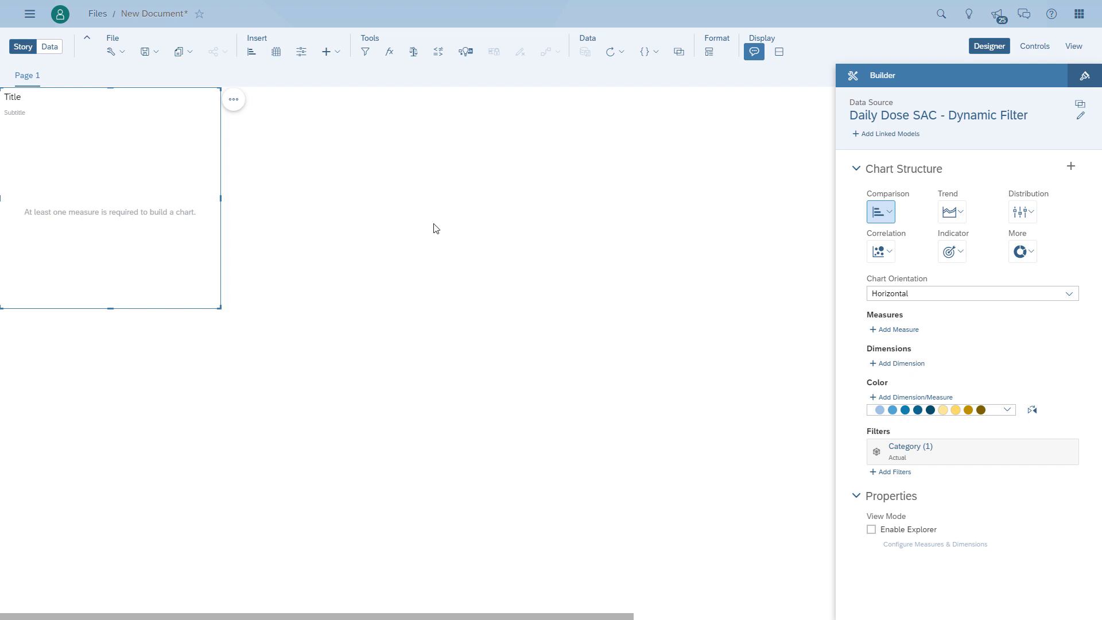
left_click_drag(218, 307, 385, 397)
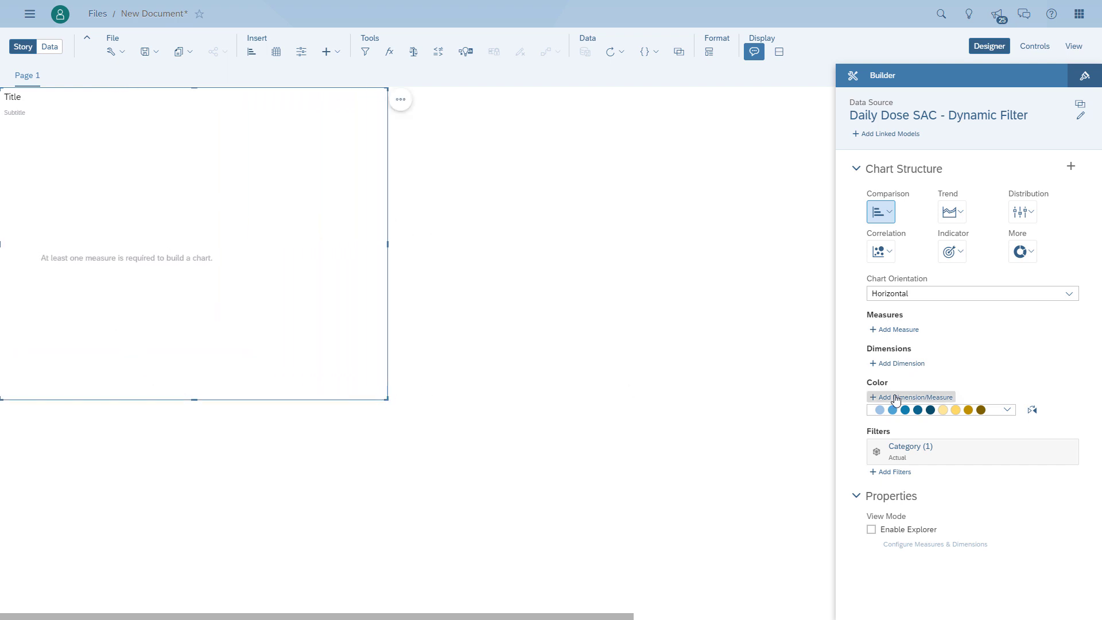
- Add Calendar Month as the chart's dimension
left_click(897, 365)
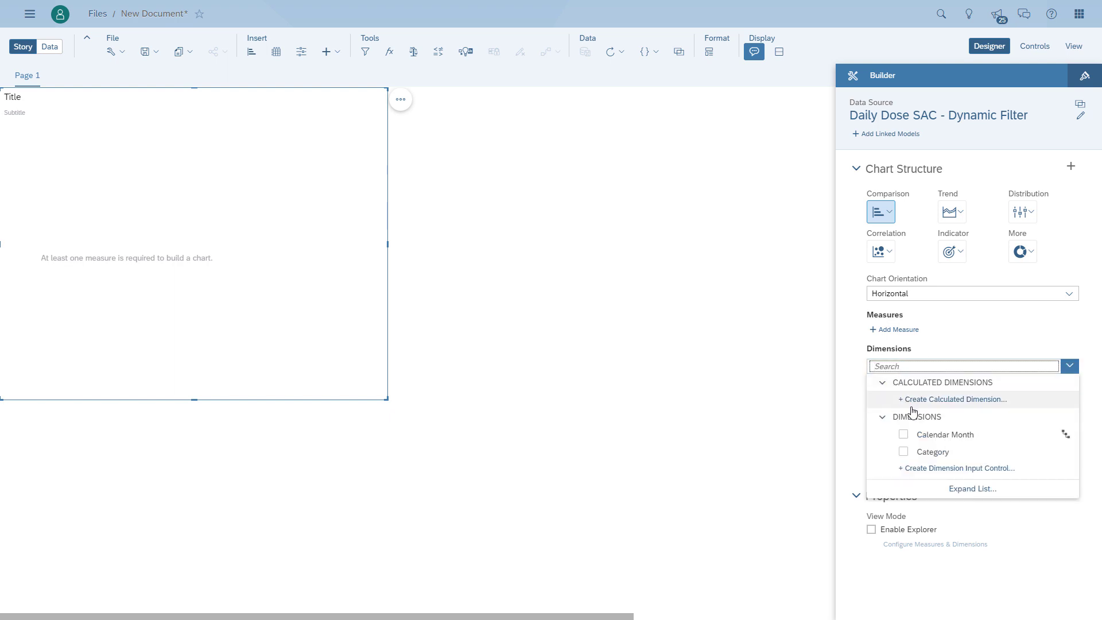
left_click(919, 434)
left_click(855, 390)
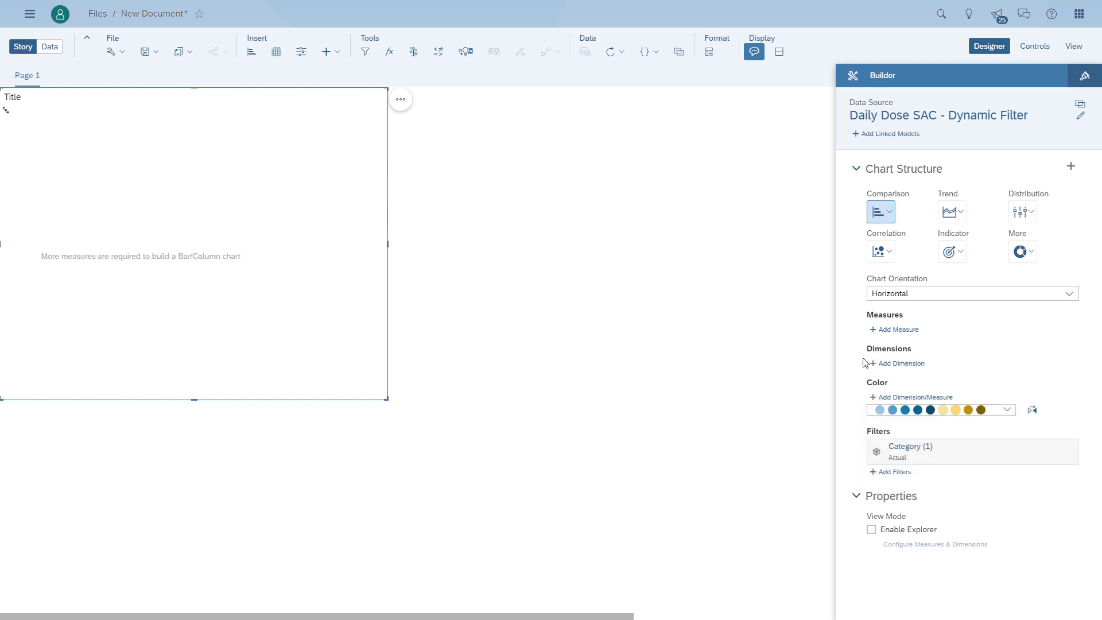
- Add Value as the chart's measure and set the Calendar Month hierarchy to Level 2
left_click(896, 330)
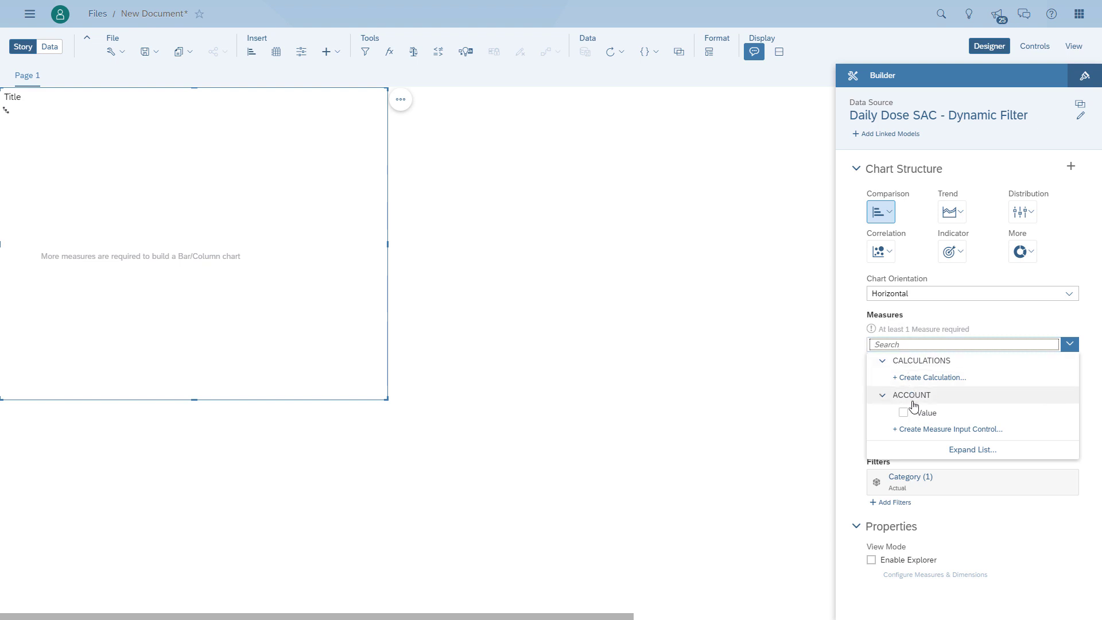
left_click(918, 413)
left_click(849, 401)
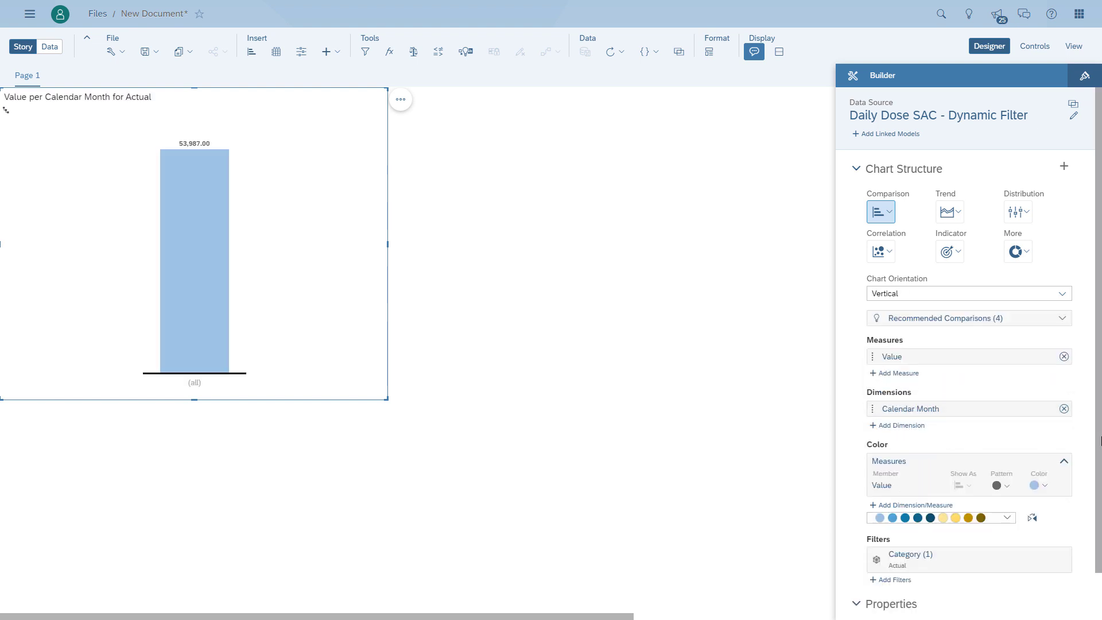
left_click(1048, 409)
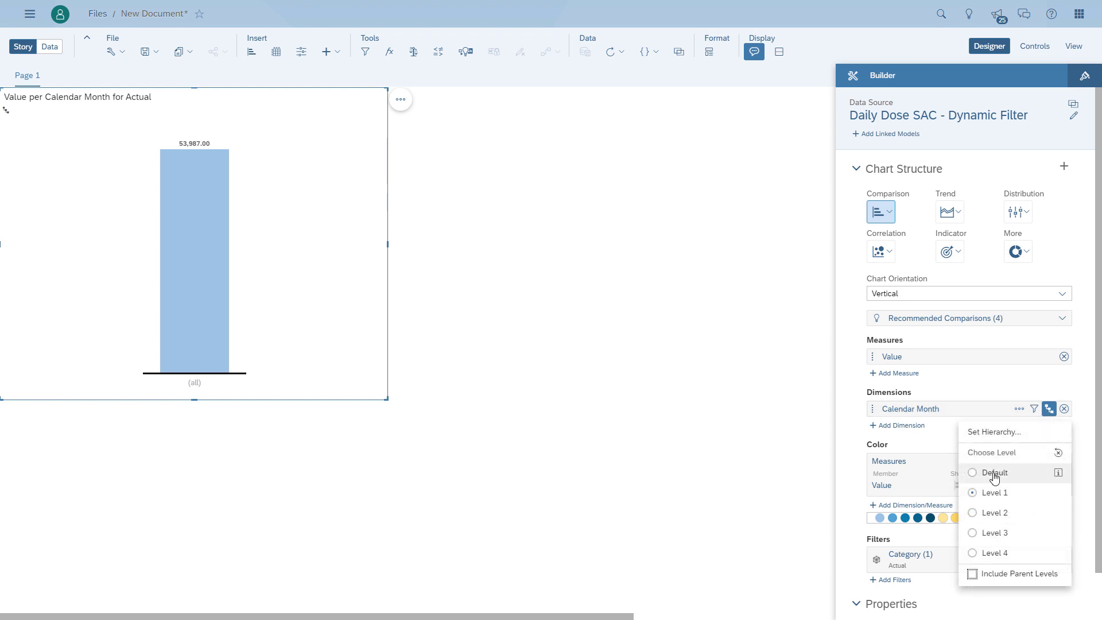
left_click(994, 513)
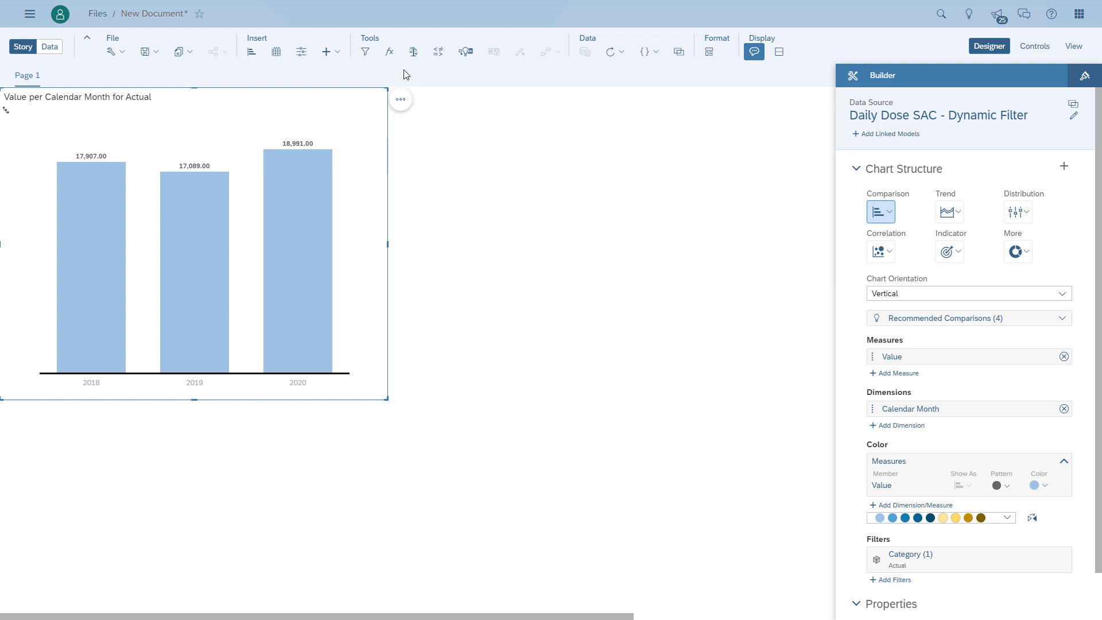
- Add a story time filter for the previous and current full-period year
left_click(365, 52)
left_click(18, 81)
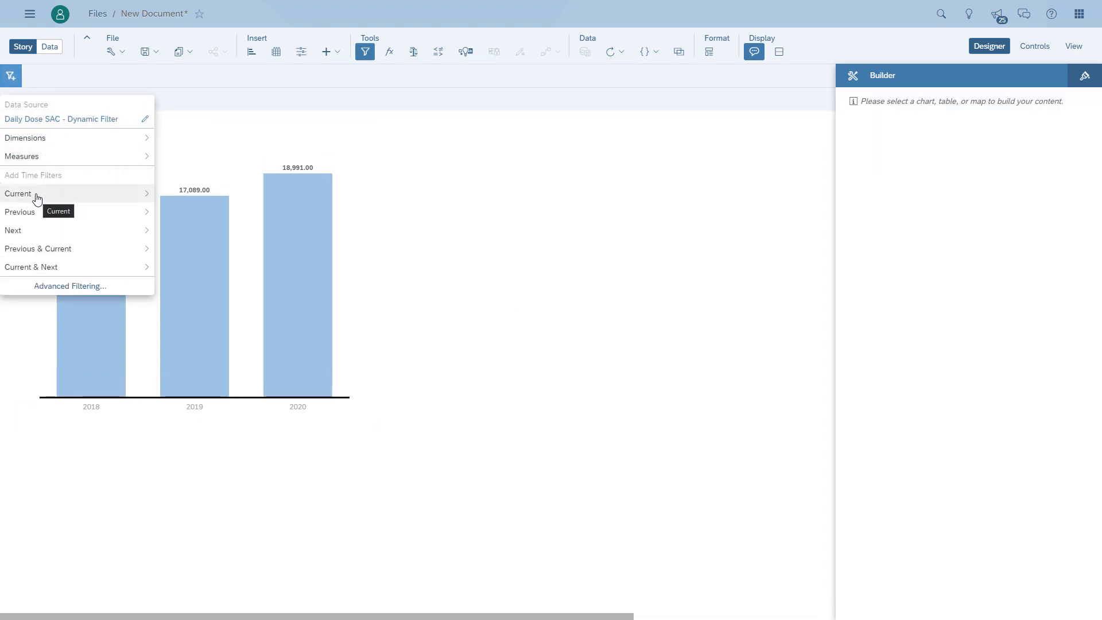
left_click(38, 198)
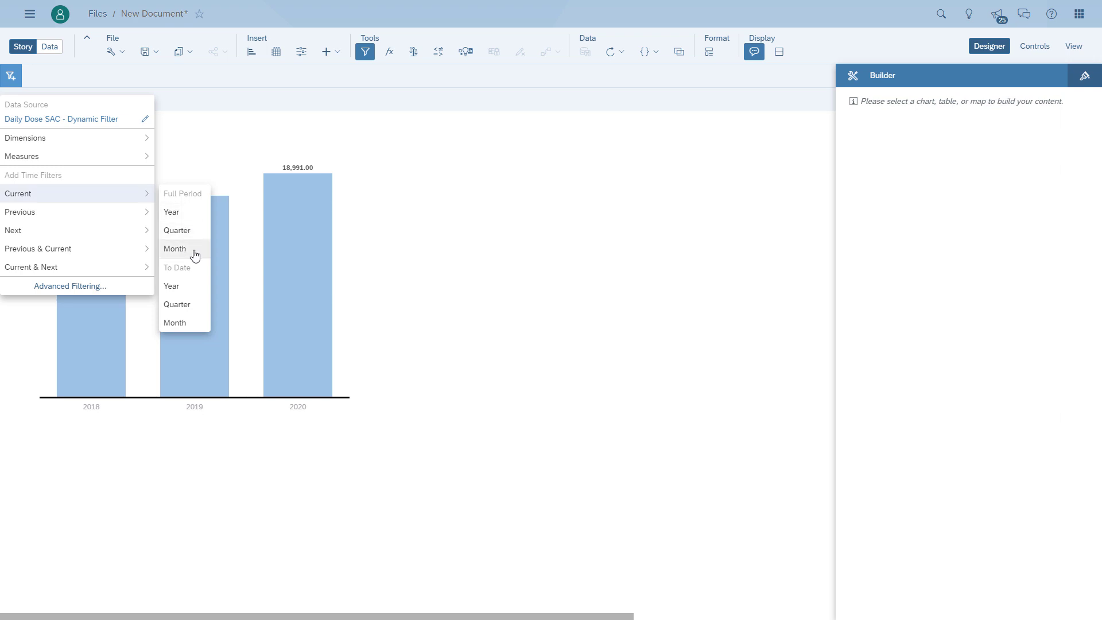
left_click(65, 254)
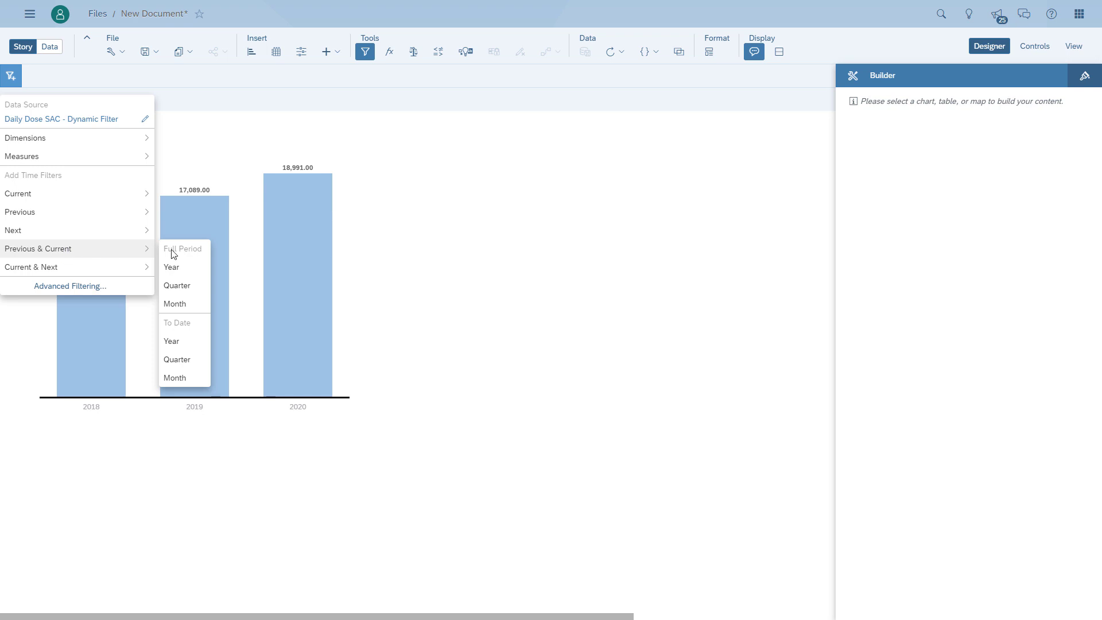
left_click(172, 267)
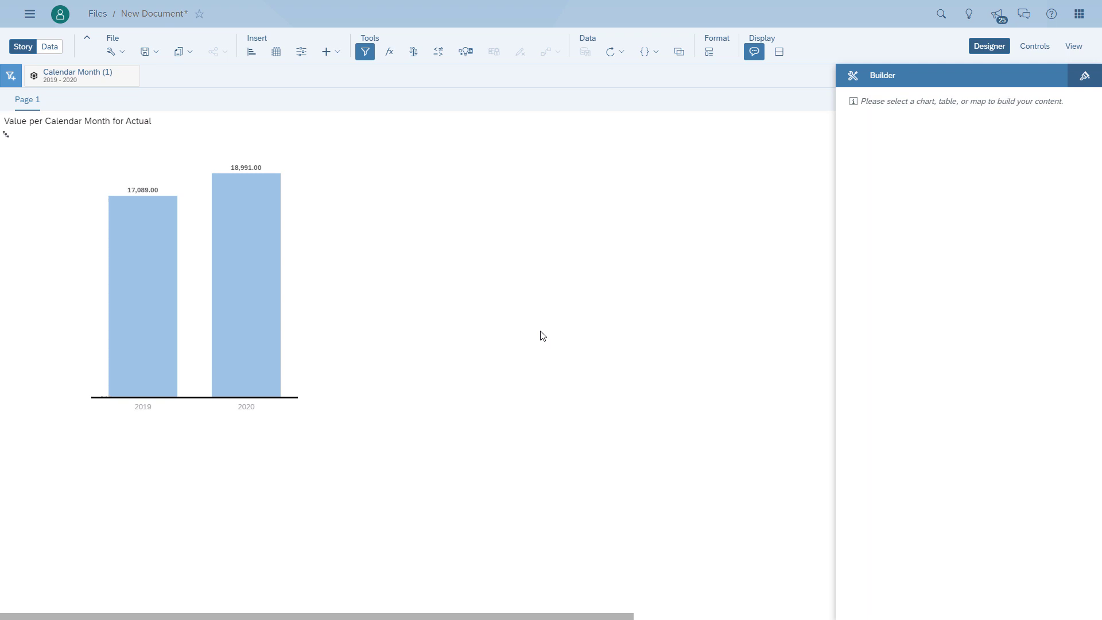
- Add the recommended Previous Year comparison to the chart as a variance
left_click(302, 148)
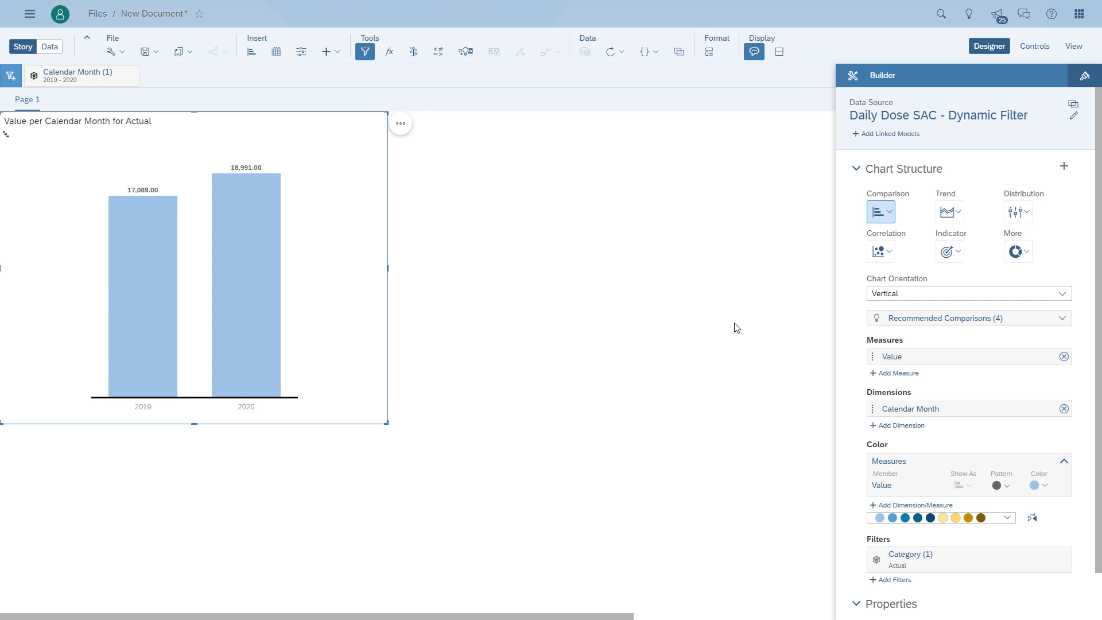
left_click(1060, 319)
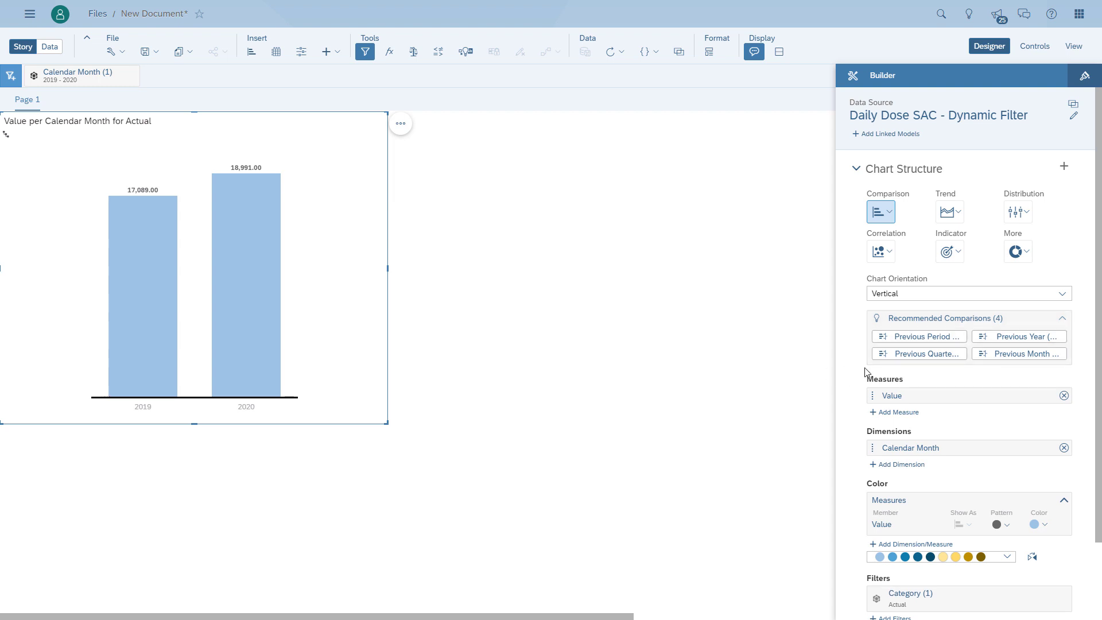
left_click(1046, 341)
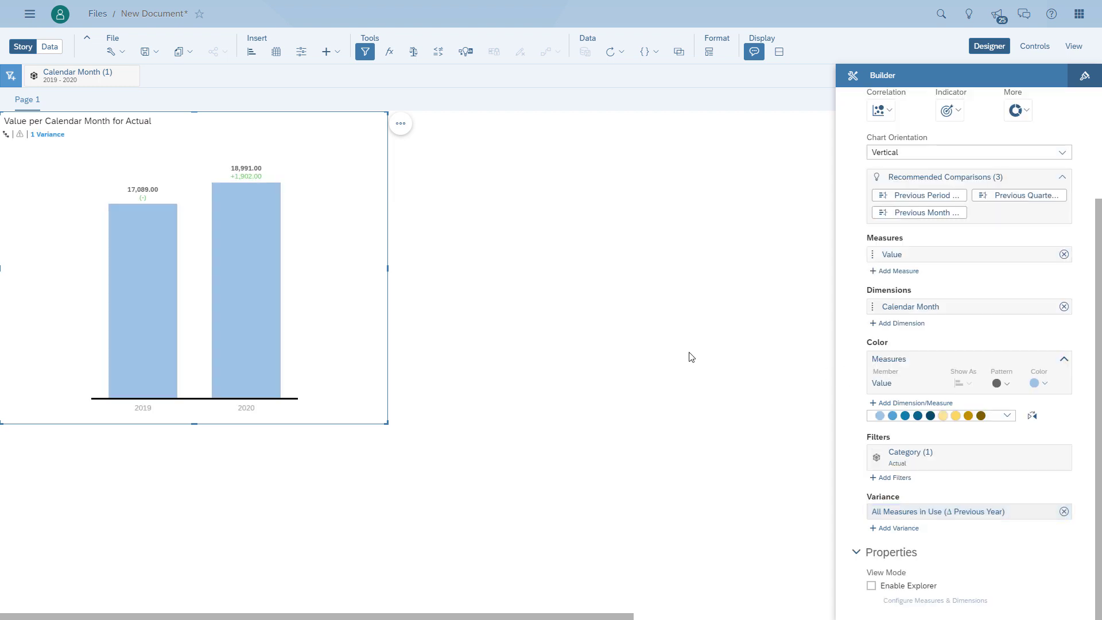
left_click(691, 357)
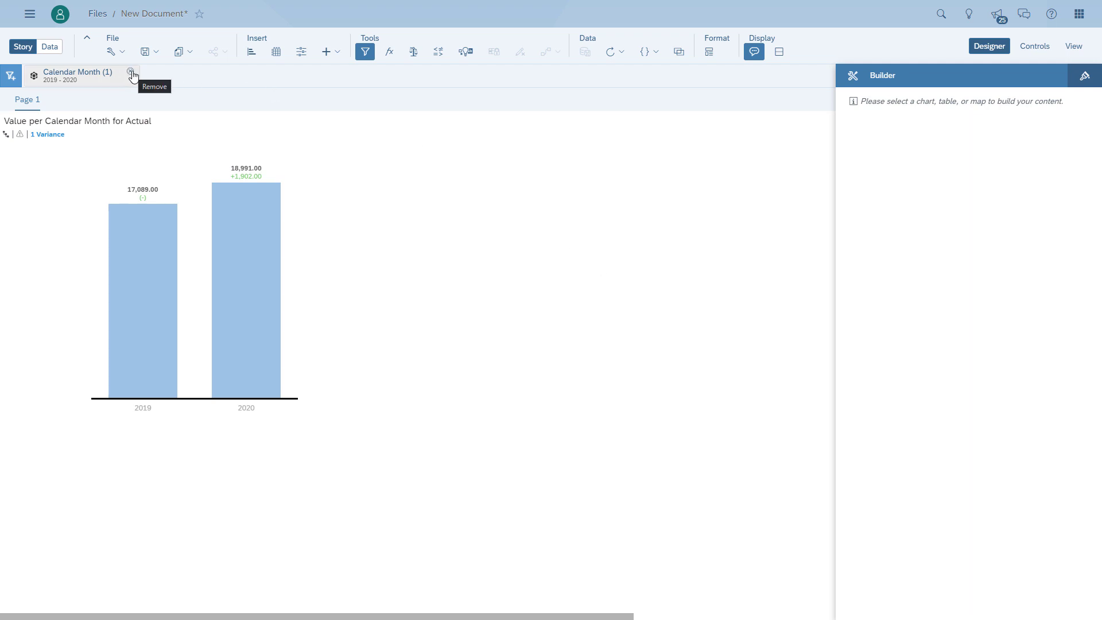
- Remove the existing Calendar Month story filter and start a new range-based story filter on the Calendar Month dimension
left_click(131, 74)
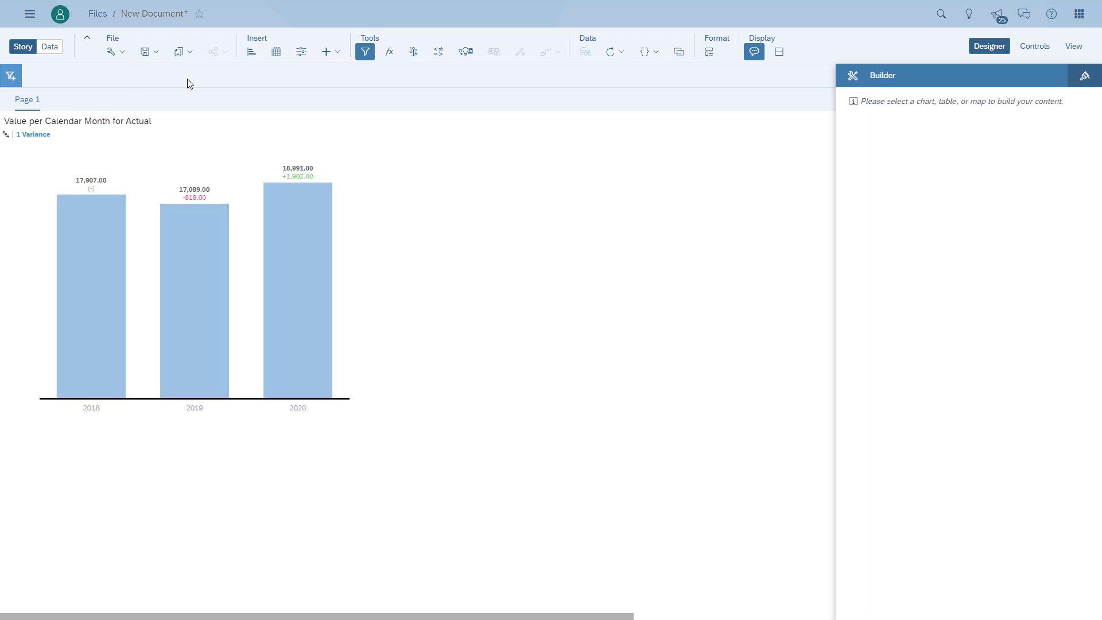
left_click(13, 81)
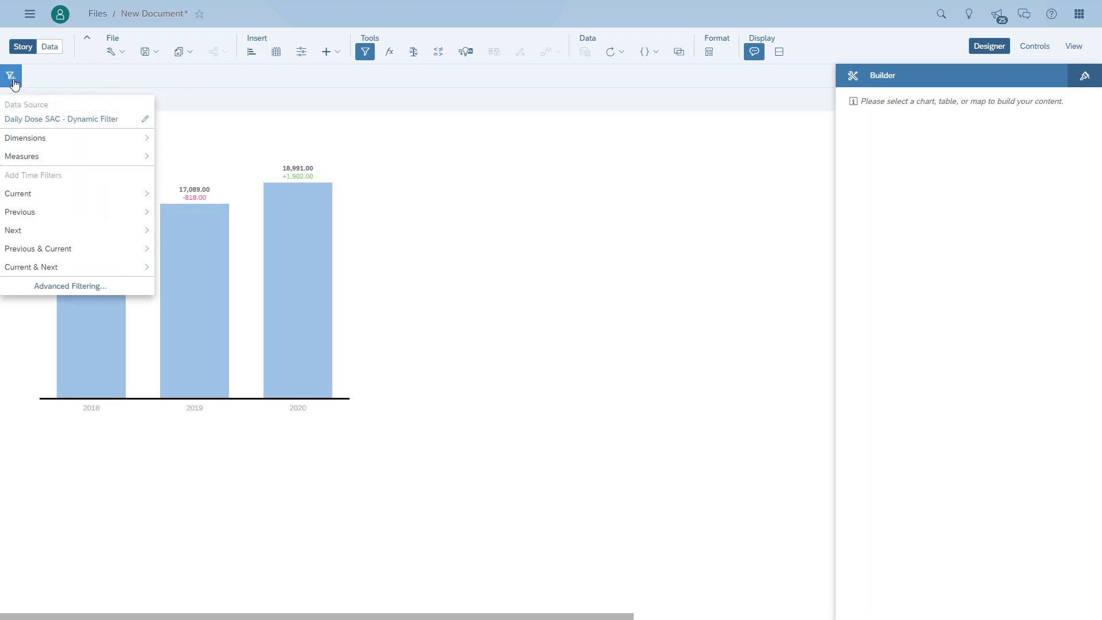
left_click(77, 139)
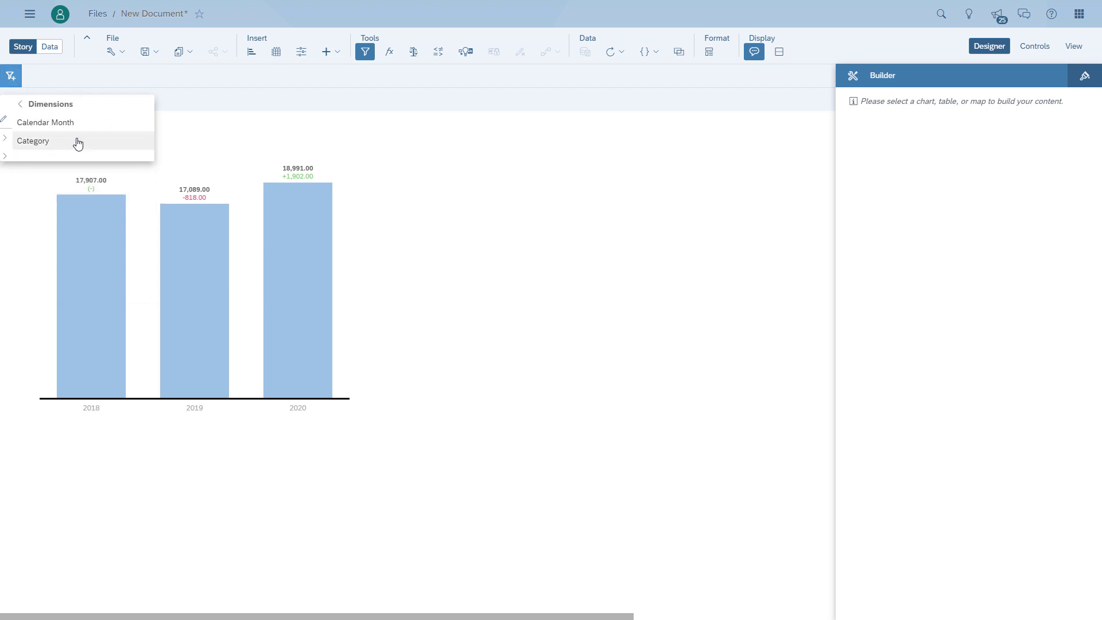
left_click(96, 133)
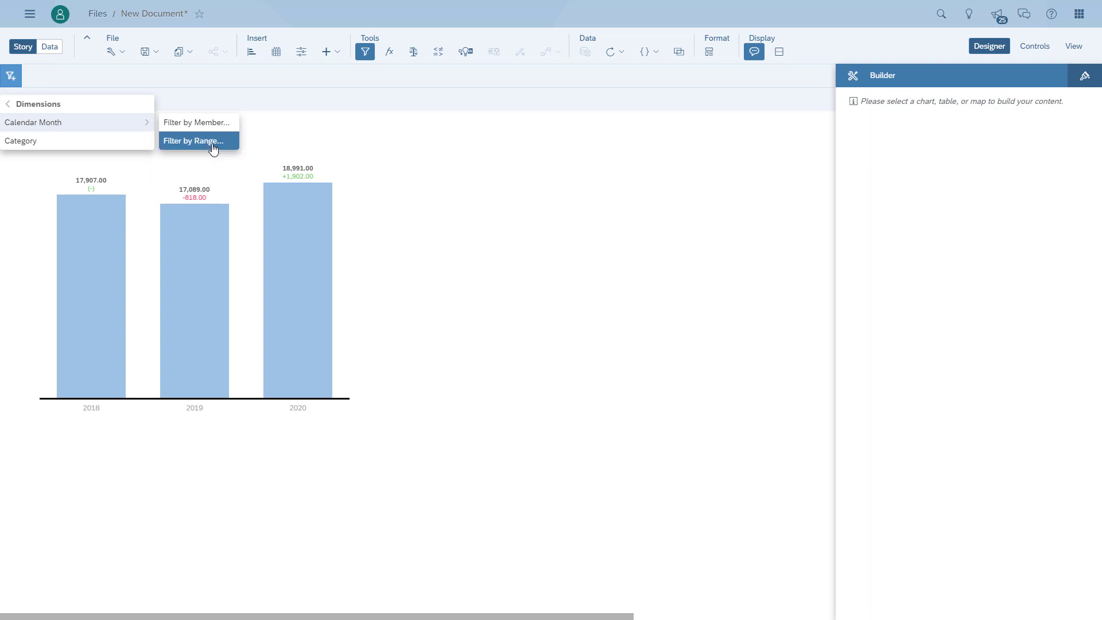
left_click(213, 147)
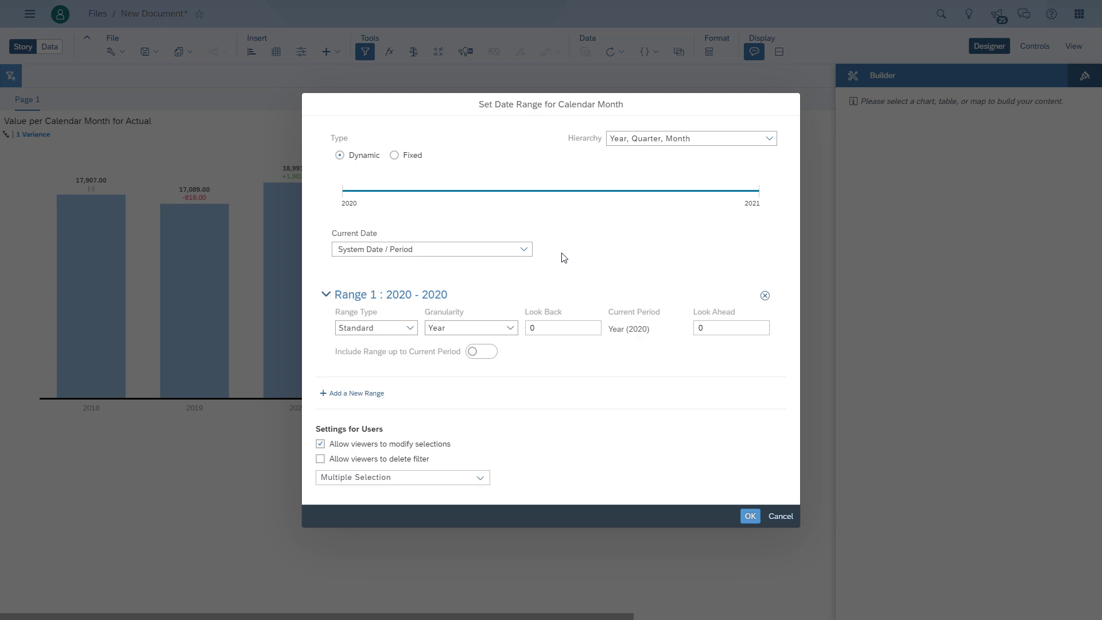
- Create a current date input control for the date range and name it Current Month Input
left_click(524, 249)
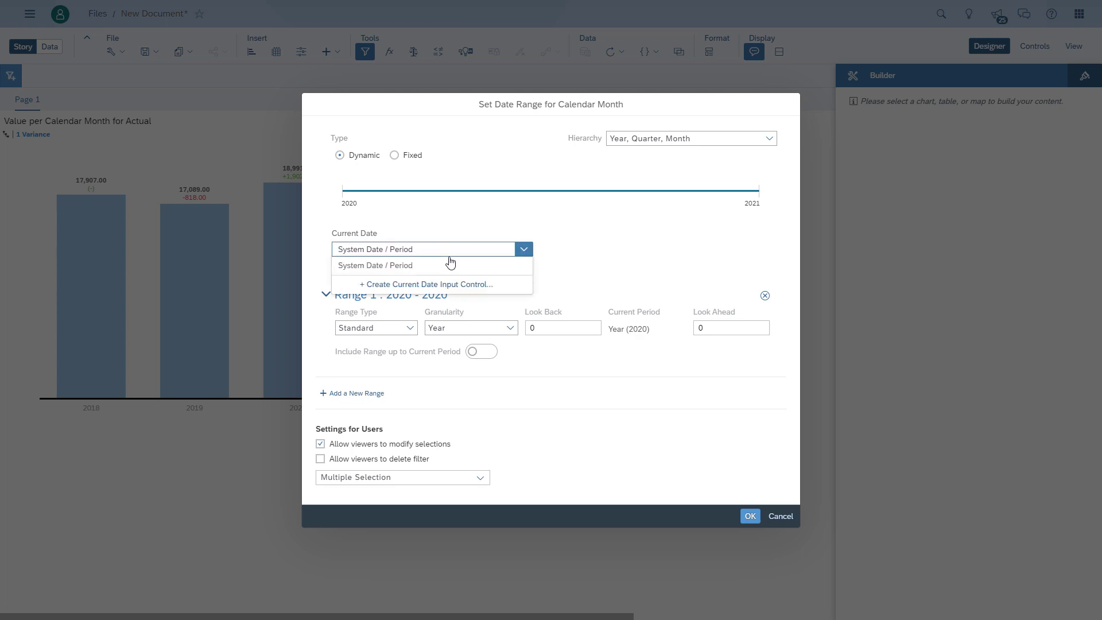
left_click(434, 284)
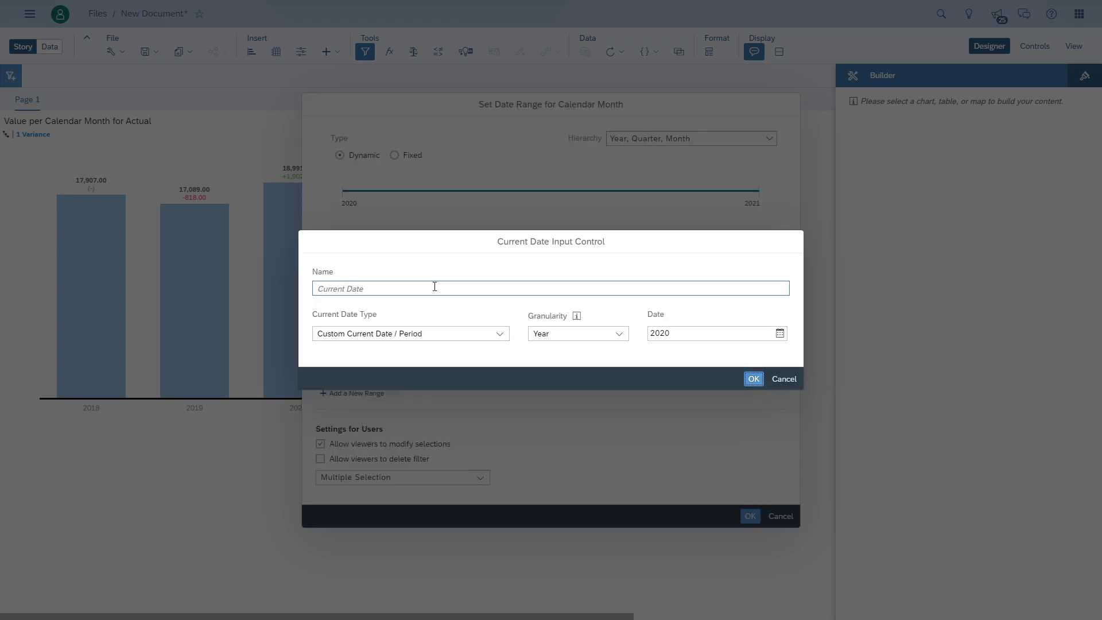
left_click(403, 288)
type("Current Month Input")
key("Tab")
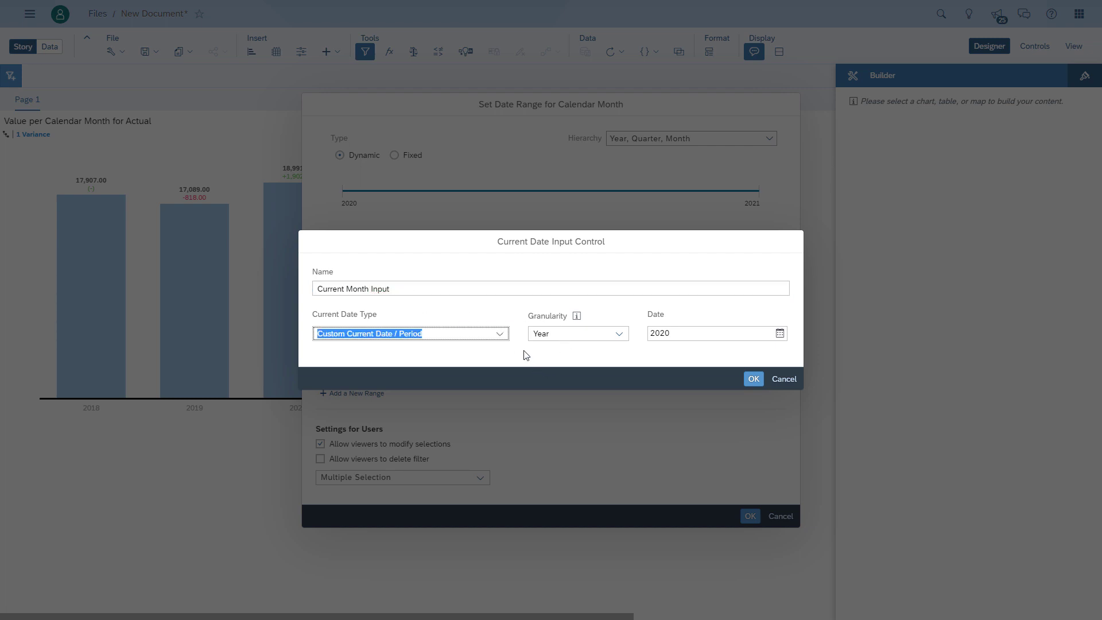
- Set the input control to Custom Current Date / Period with Month granularity and the date 2020.Apr
left_click(500, 335)
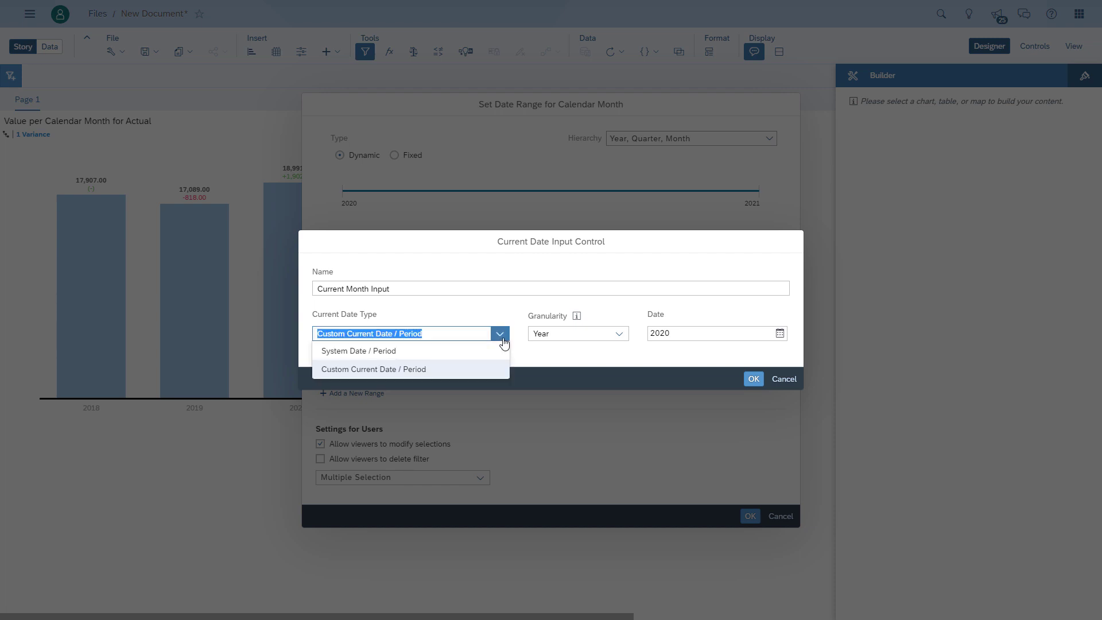
left_click(417, 373)
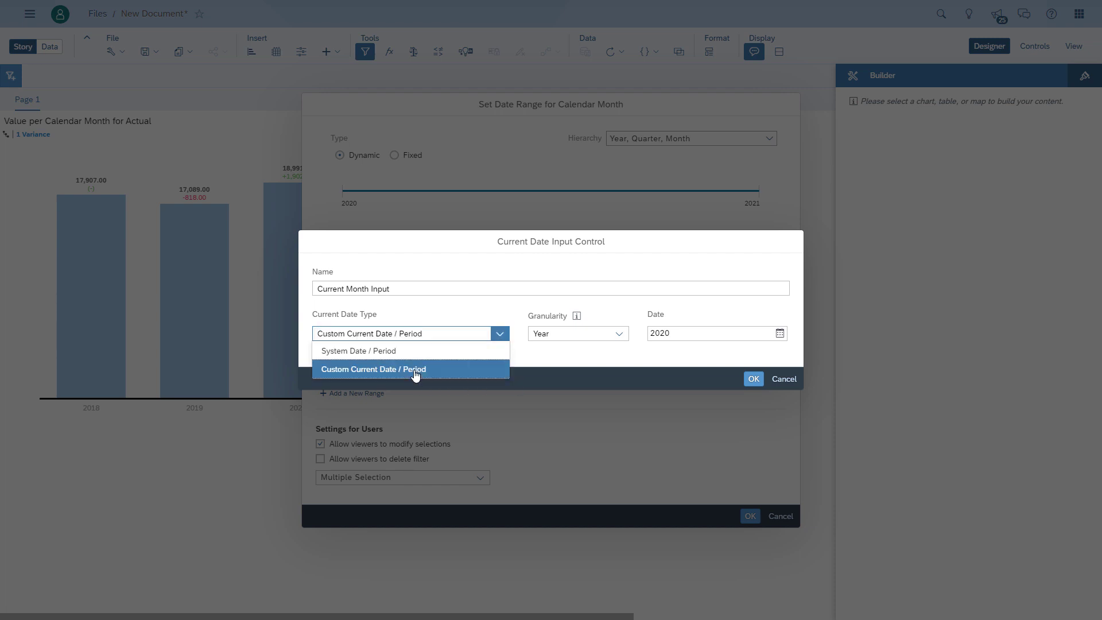
left_click(623, 337)
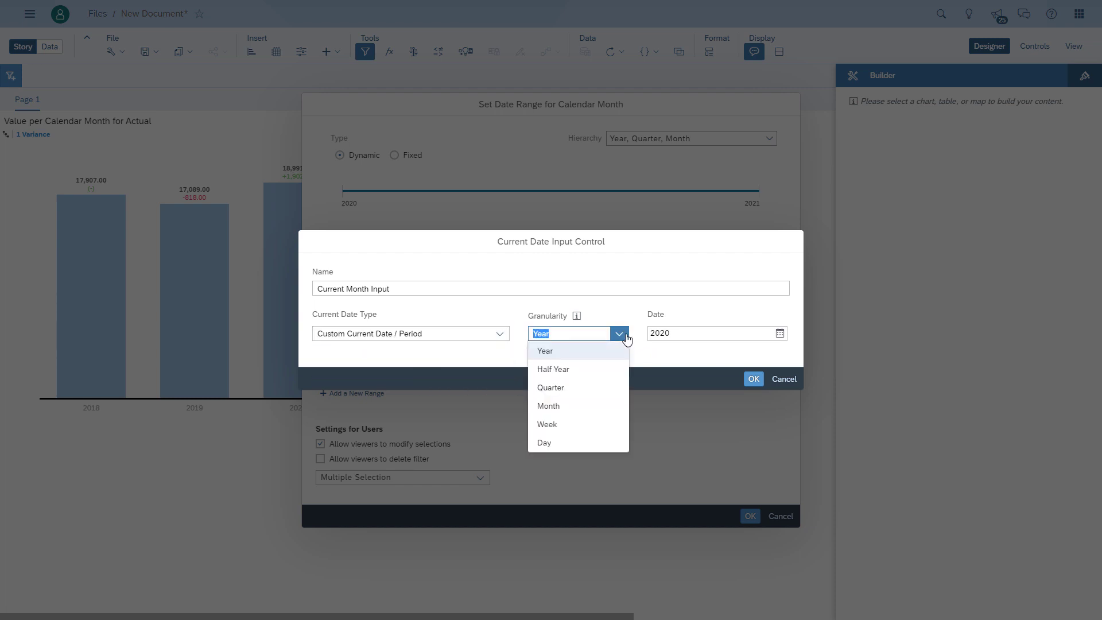
left_click(575, 408)
left_click(779, 334)
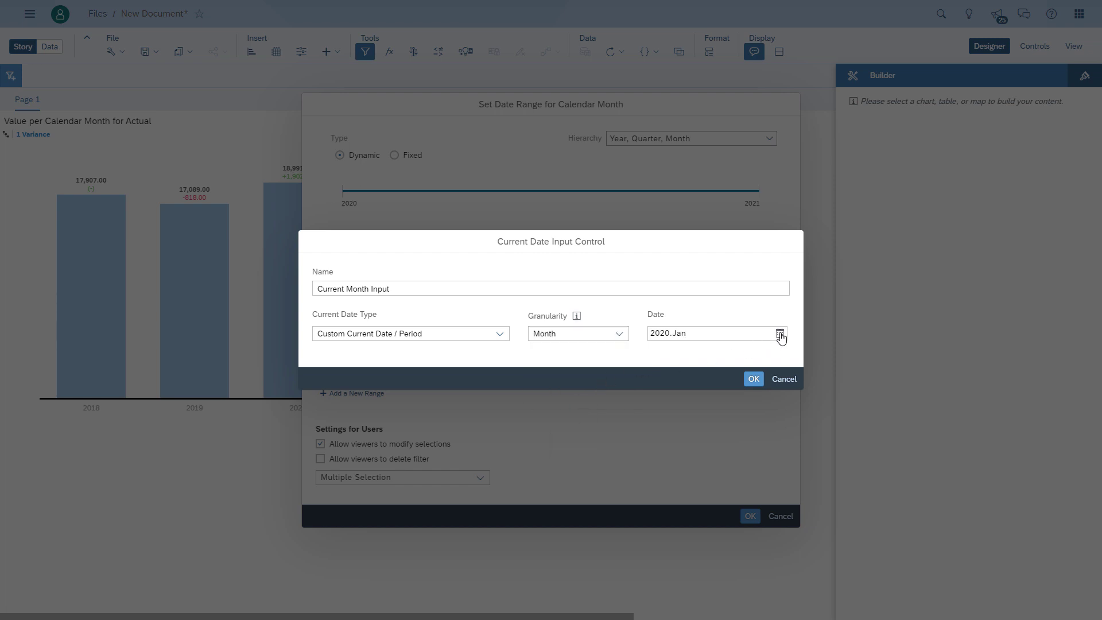
left_click(673, 401)
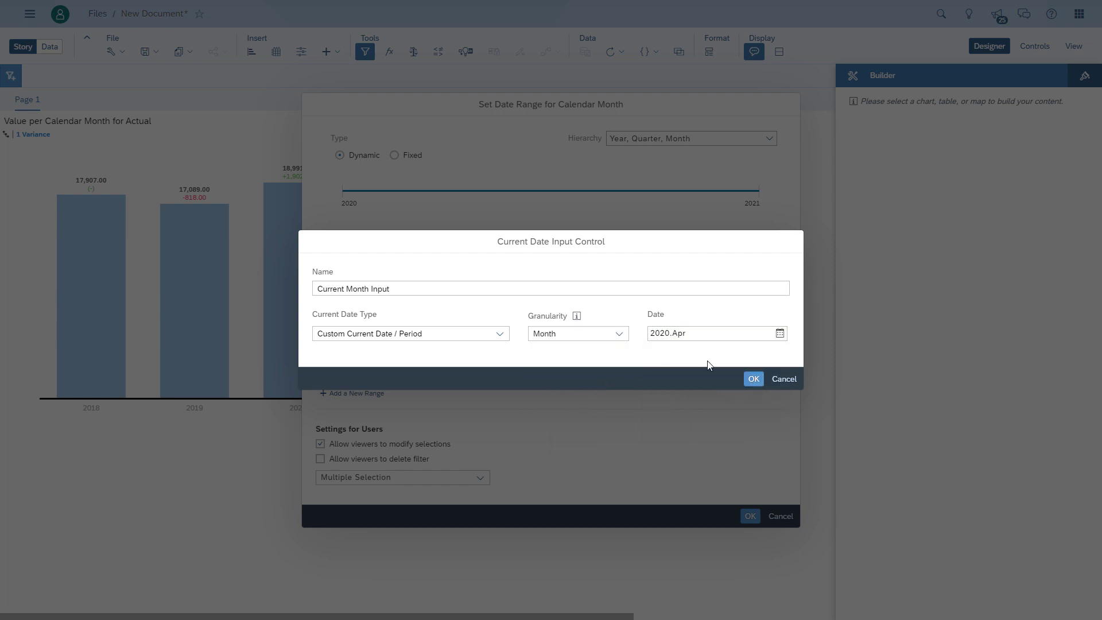
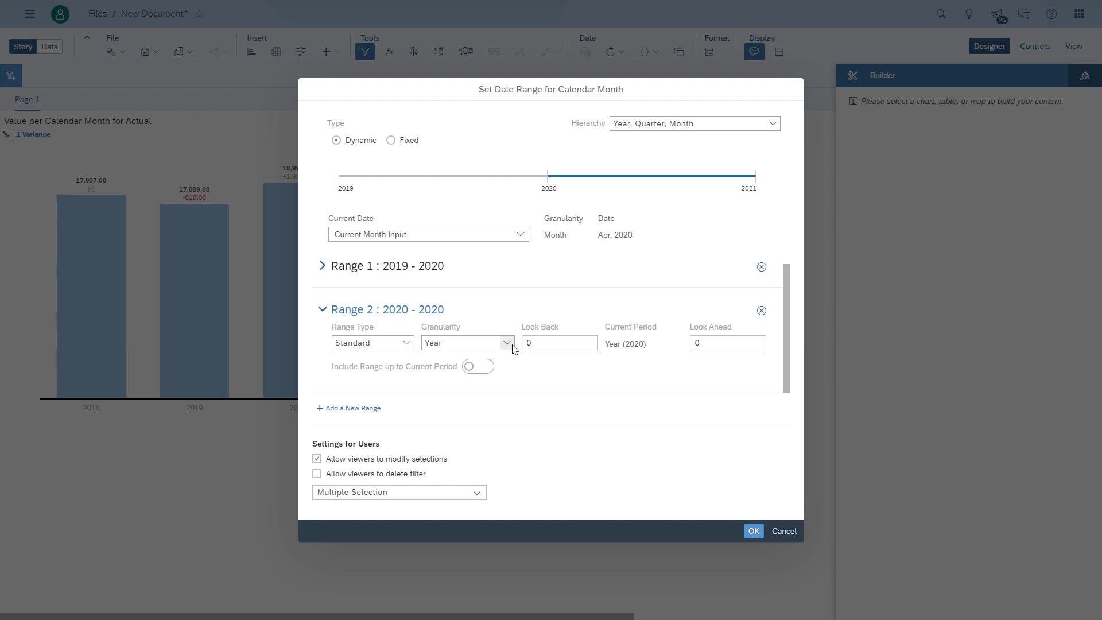
- Set Range 2's granularity to Current Month and add a third range of type Offset with Month granularity, looking back 1 year
left_click(511, 344)
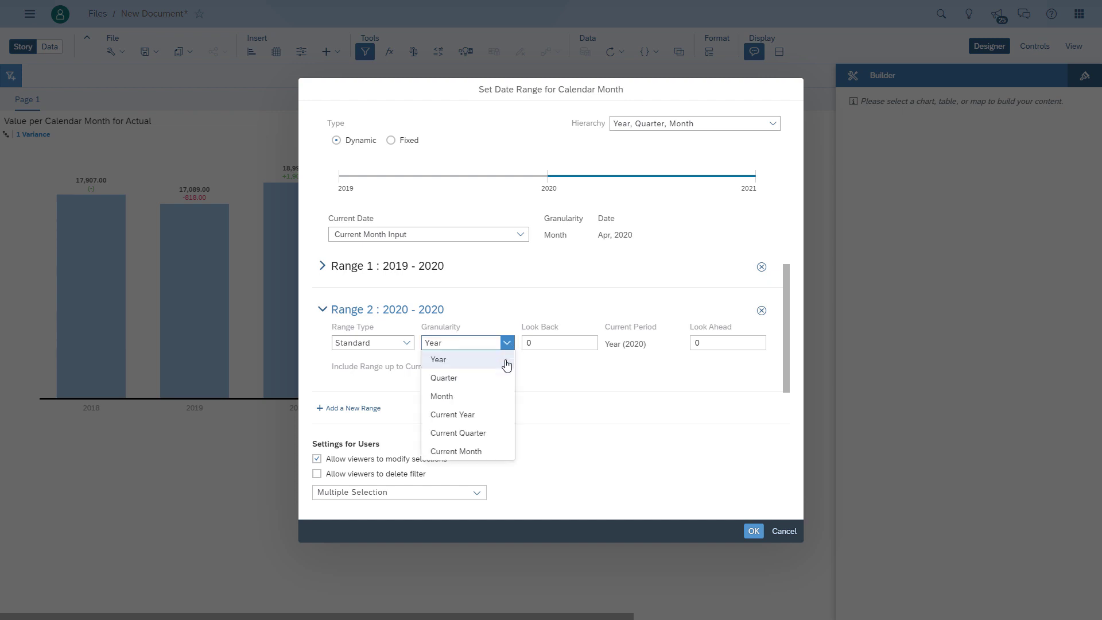
left_click(497, 454)
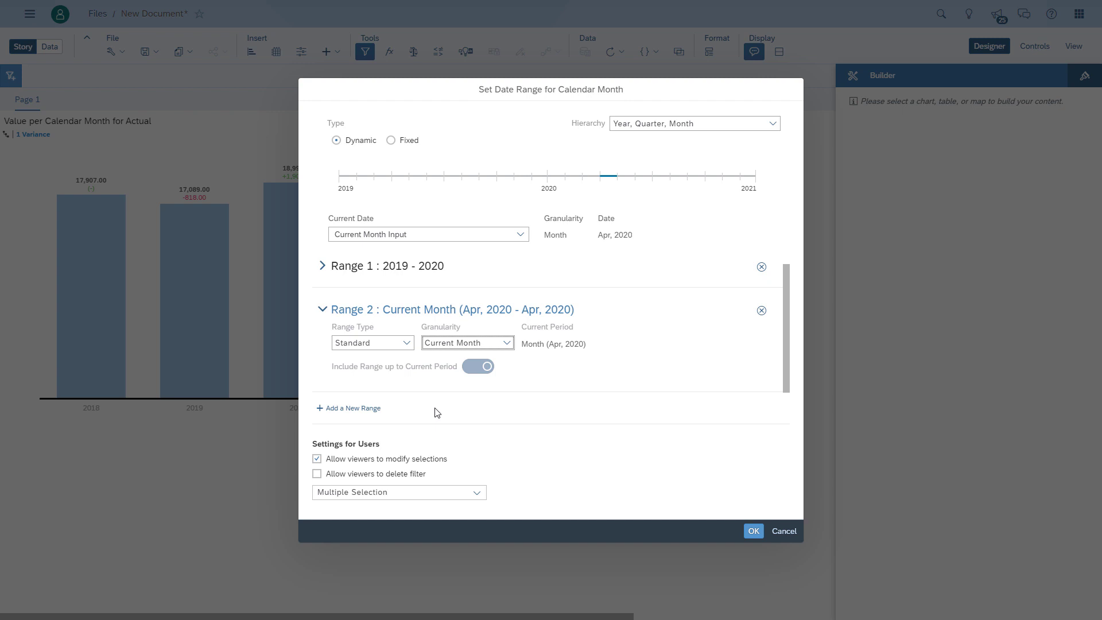
left_click(376, 410)
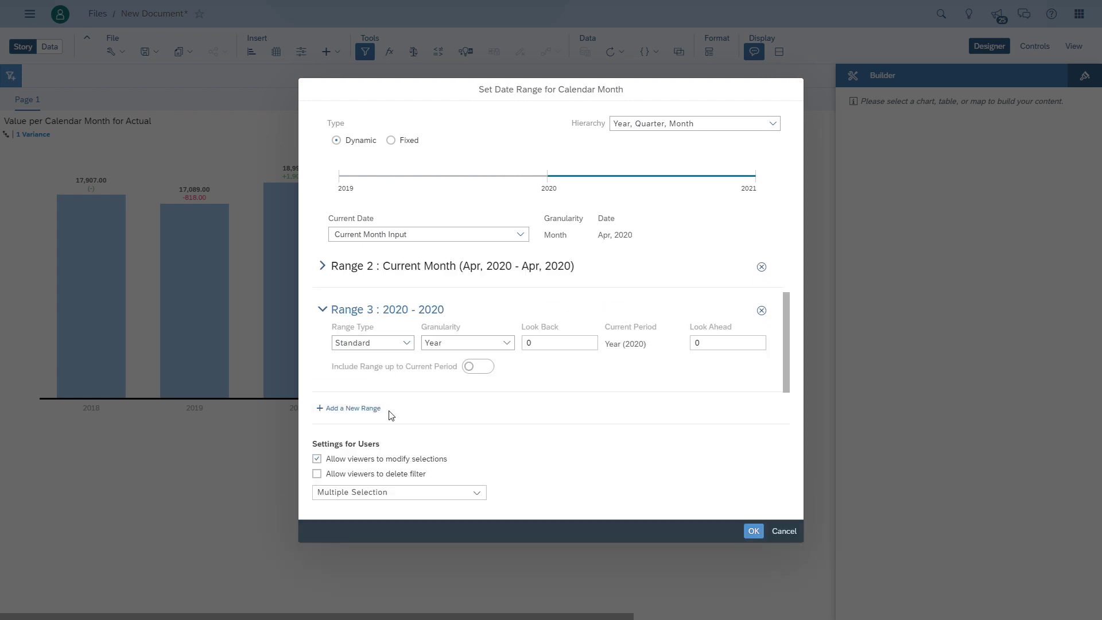
left_click(406, 342)
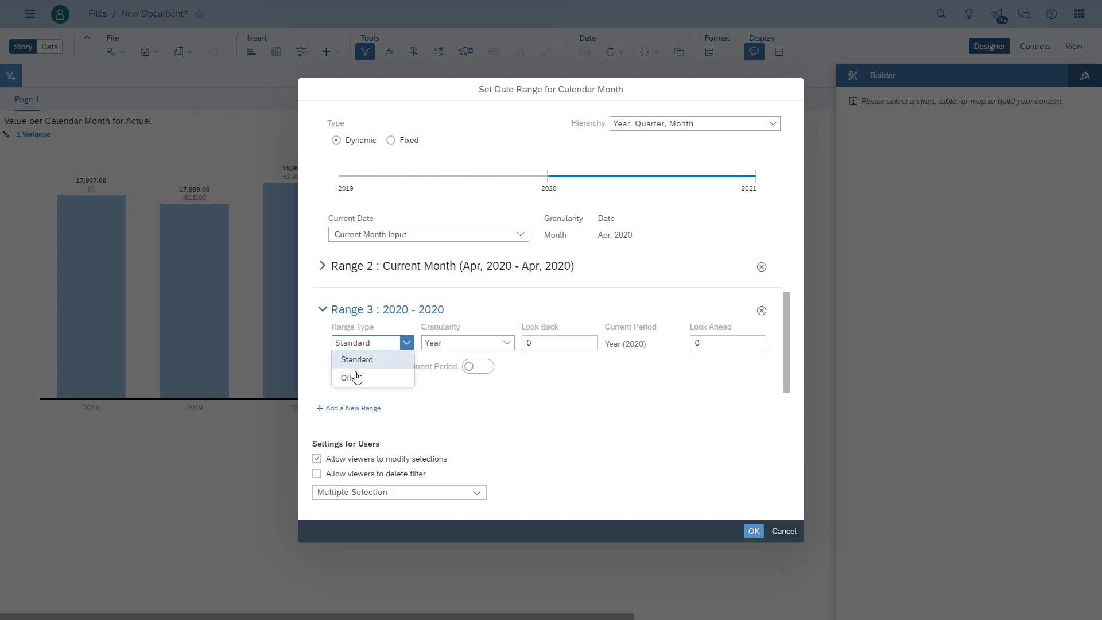
left_click(353, 378)
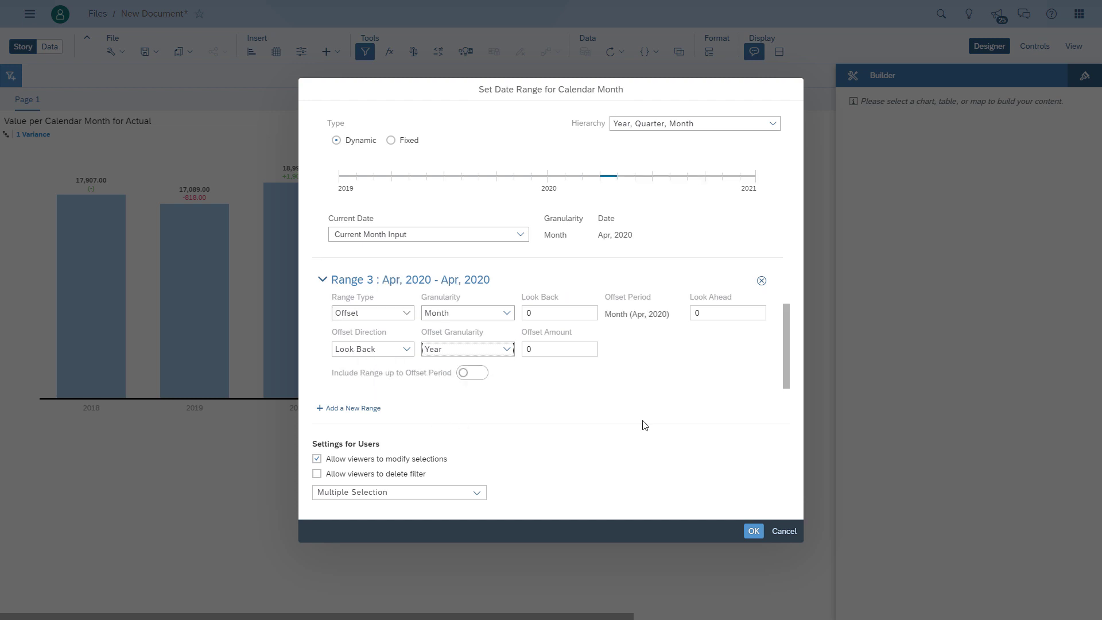
left_click(568, 349)
type("1")
left_click(682, 452)
scroll(320, 318, "up", 3)
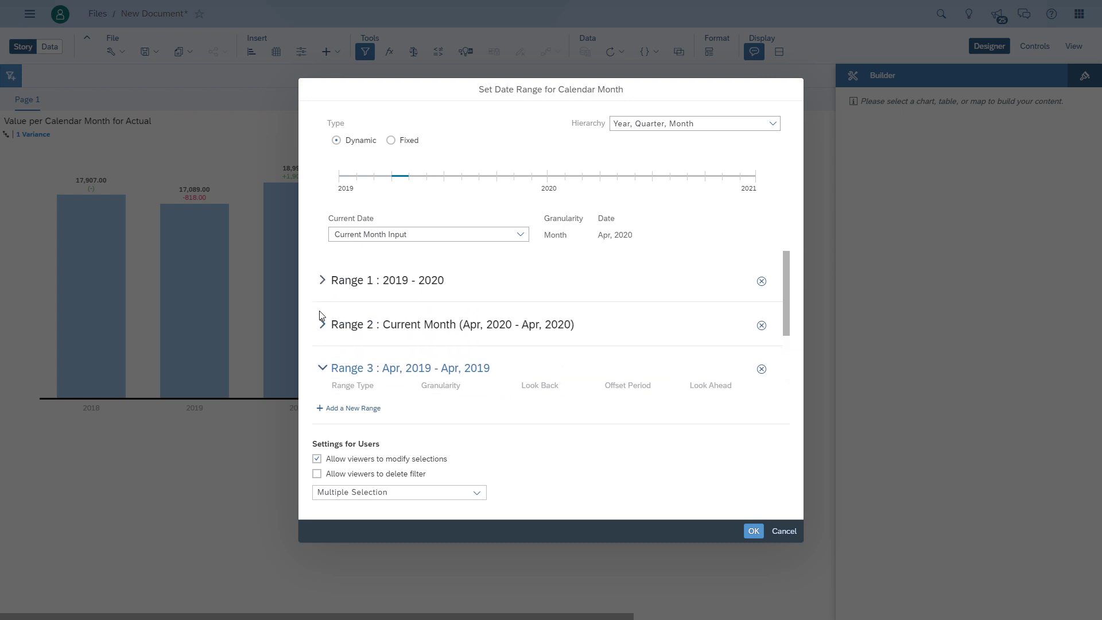
- Review the settings of all three date ranges one by one and apply the Calendar Month filter
left_click(322, 280)
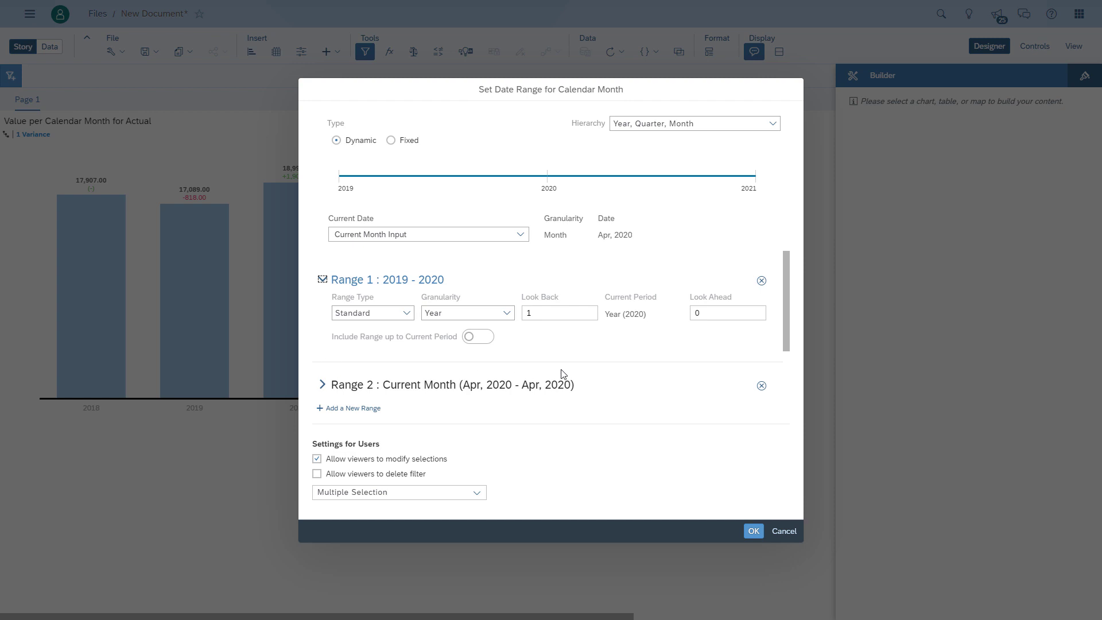
left_click(321, 280)
left_click(326, 326)
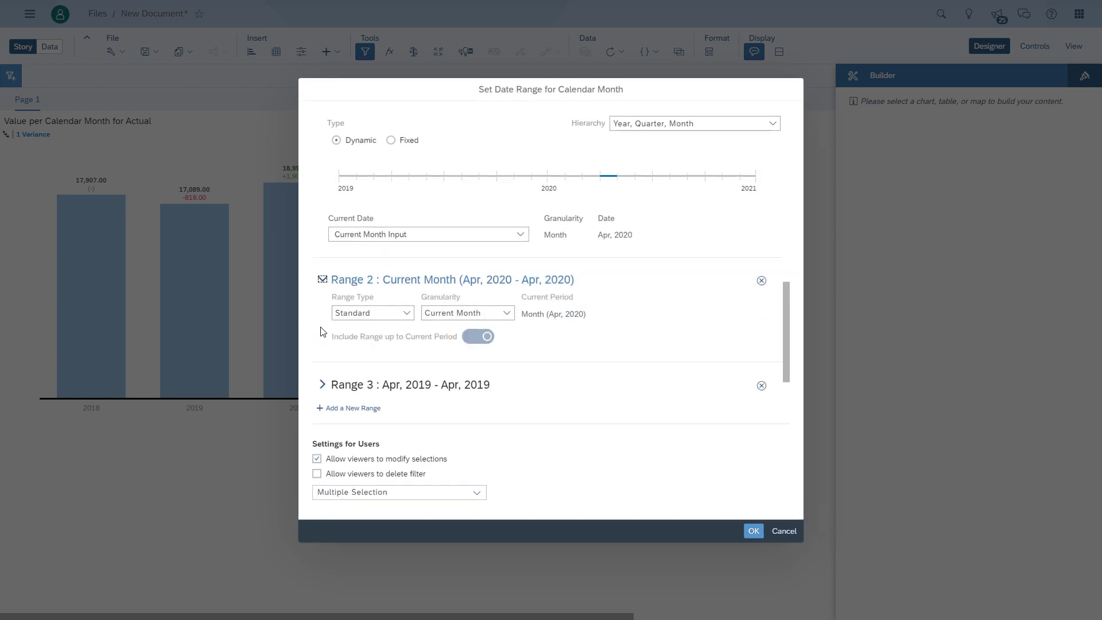
left_click(322, 281)
left_click(323, 370)
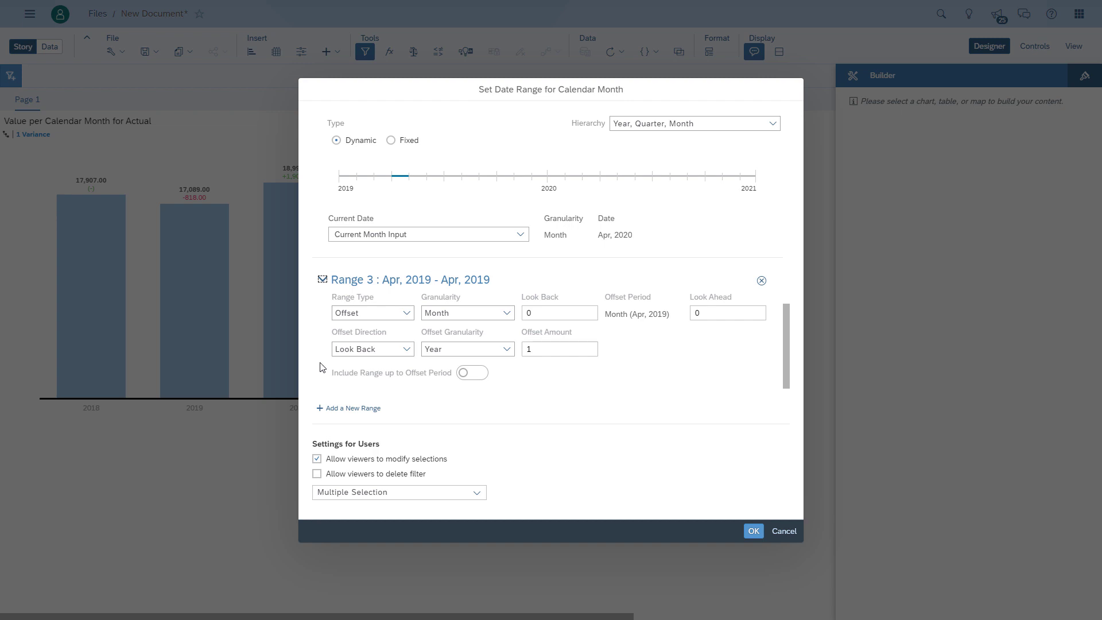
left_click(323, 282)
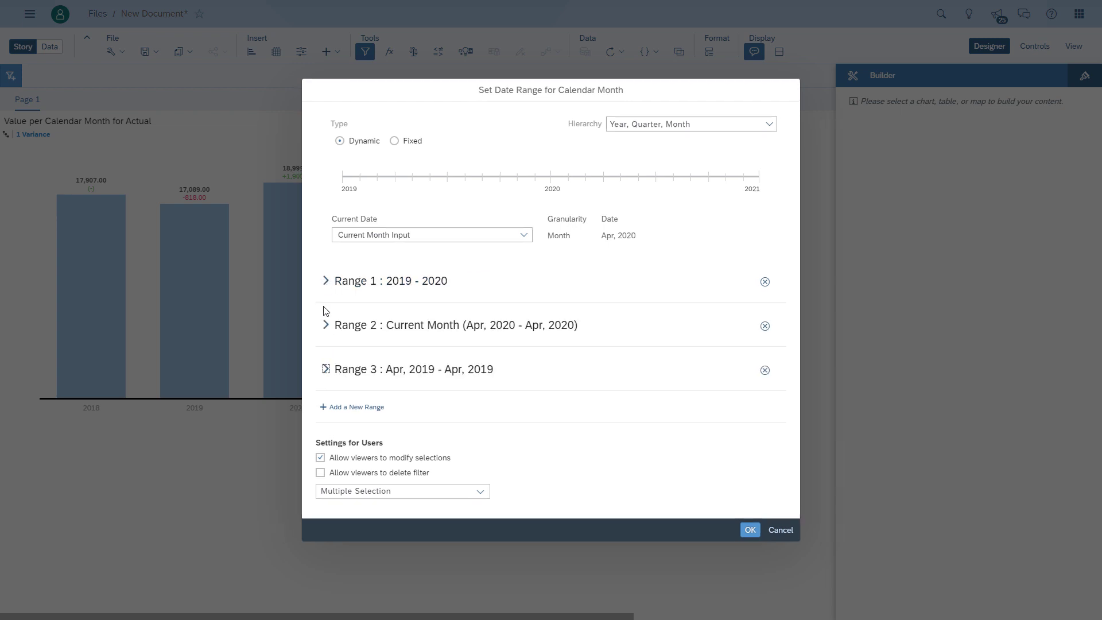
left_click(750, 529)
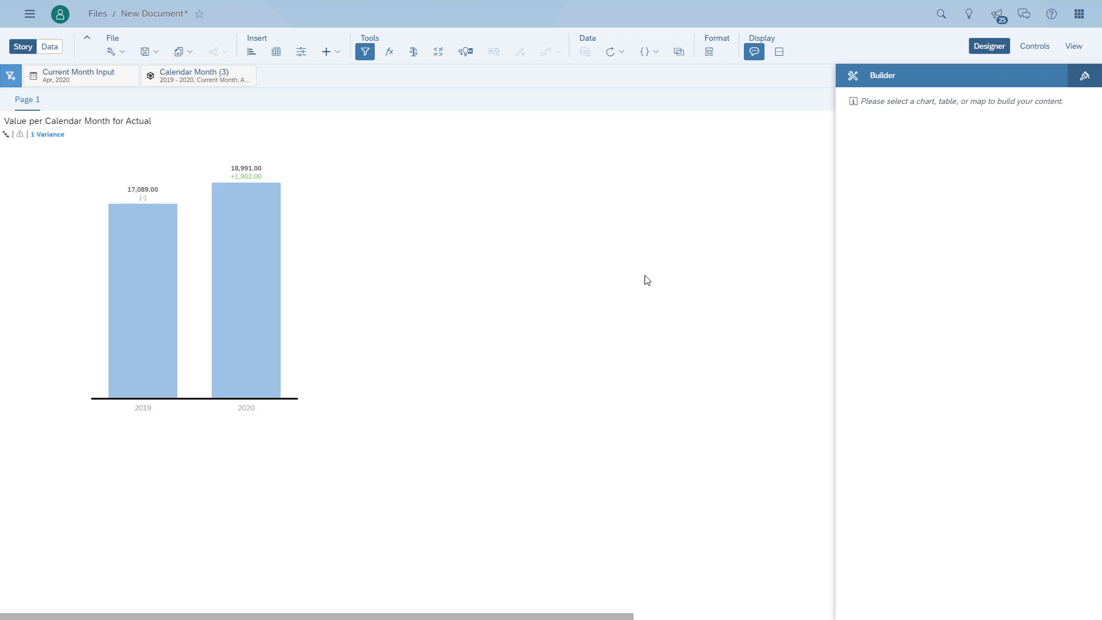
- Switch the story to view mode and exclude the Current Month and Month (Apr, 2019) ranges from the Calendar Month filter
left_click(1075, 48)
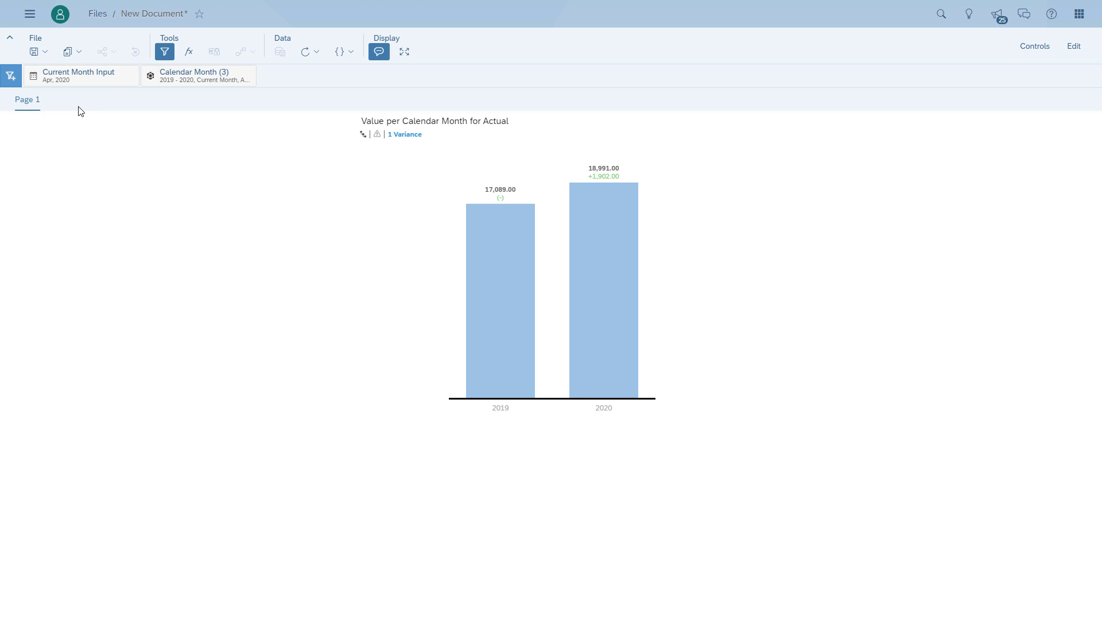
left_click(193, 80)
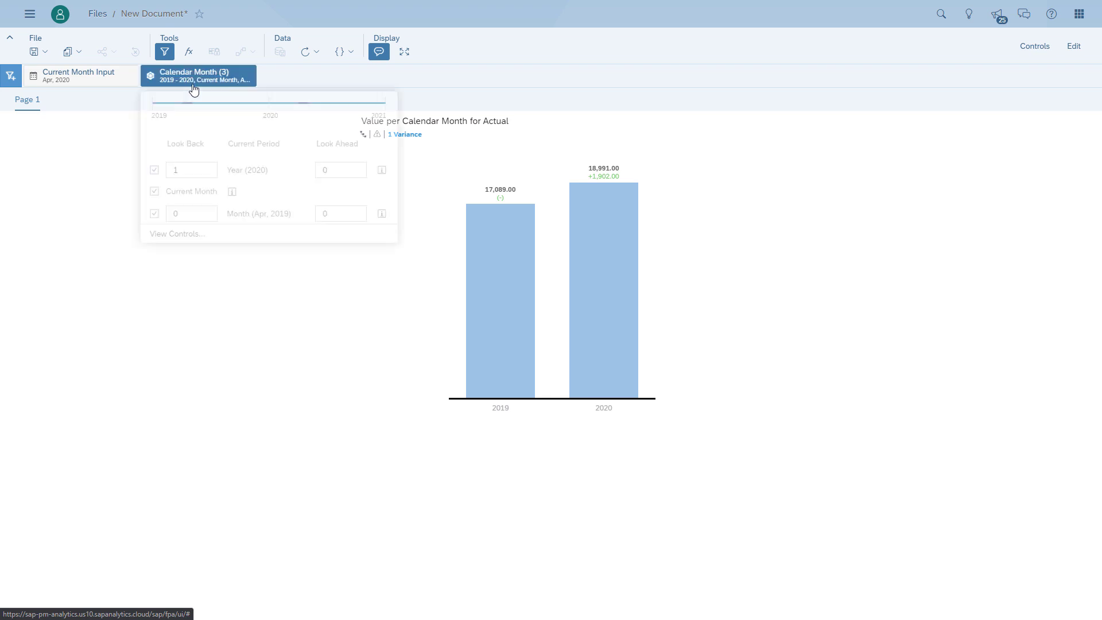
left_click(154, 191)
left_click(155, 214)
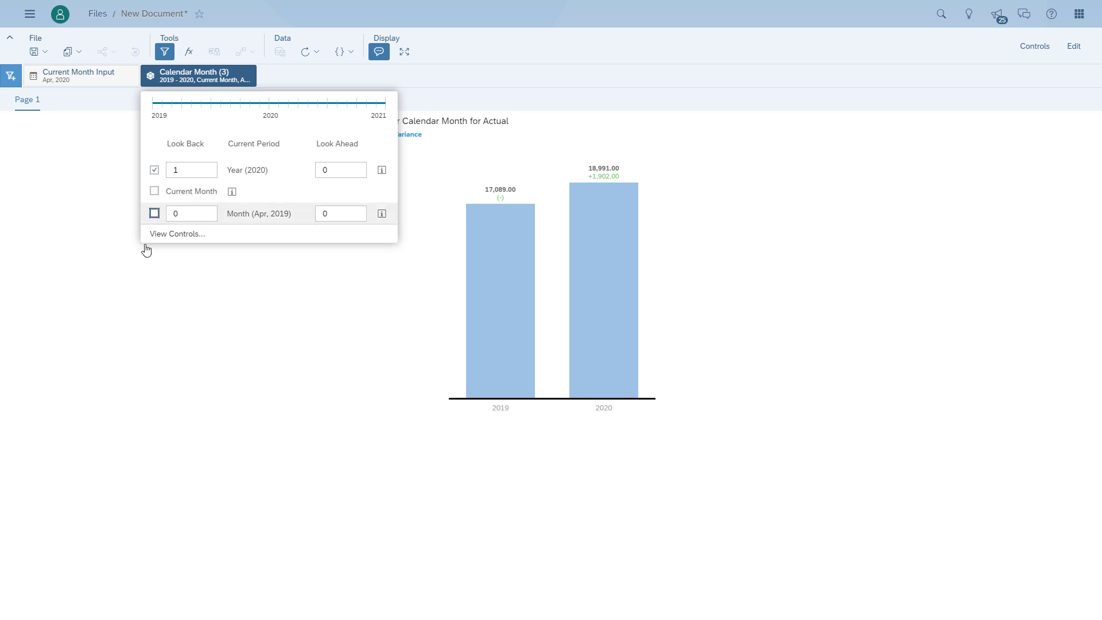
left_click(180, 293)
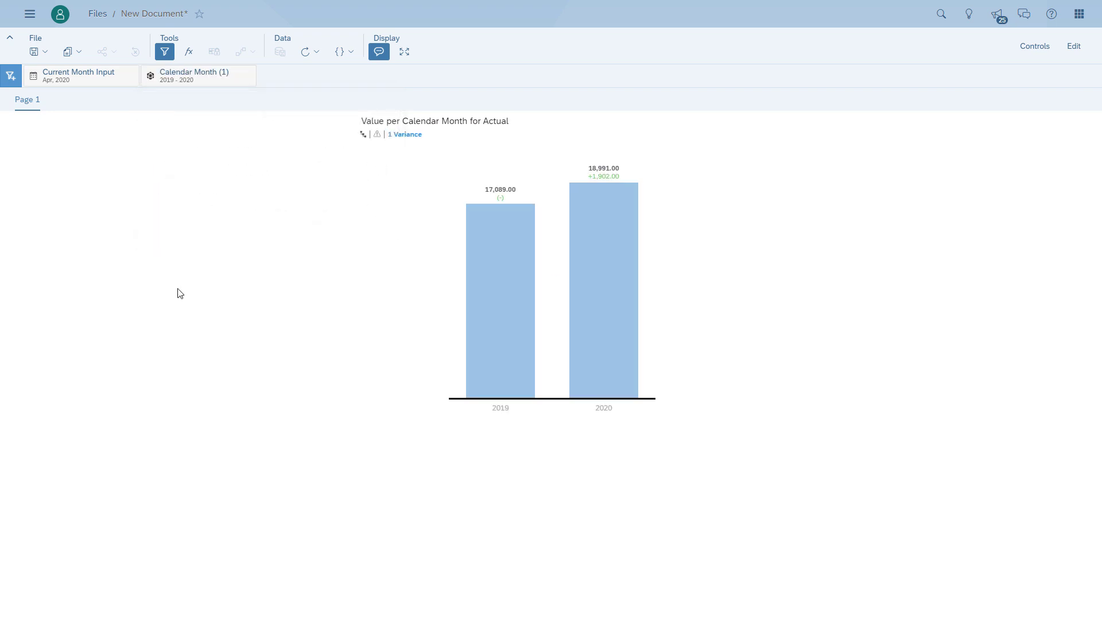
- Change the Current Month Input filter to April 2019
left_click(74, 86)
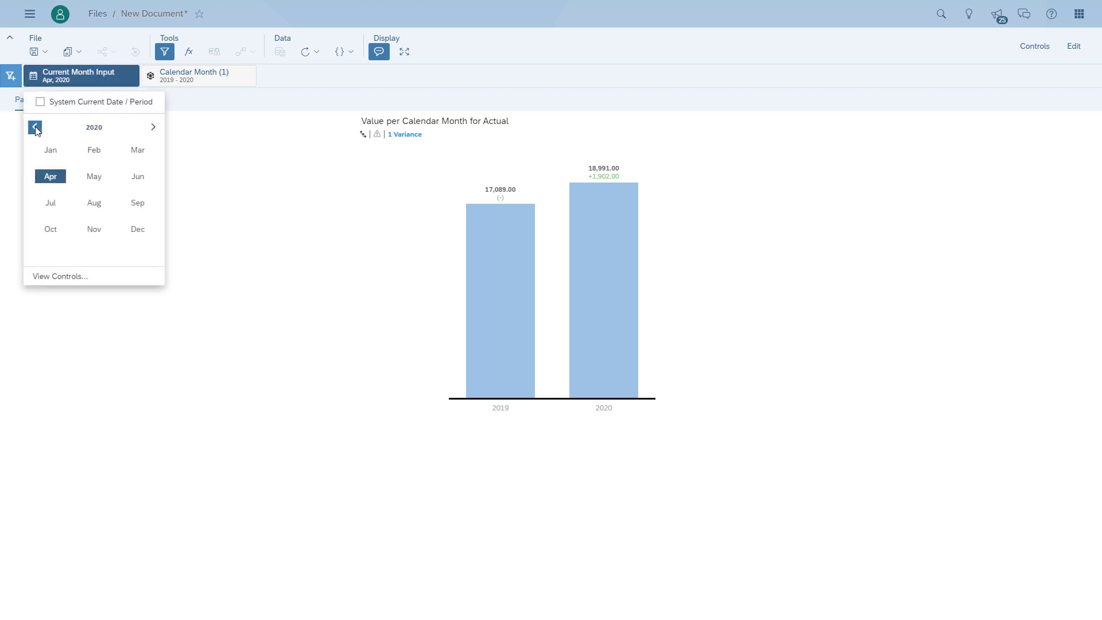
left_click(35, 127)
left_click(51, 177)
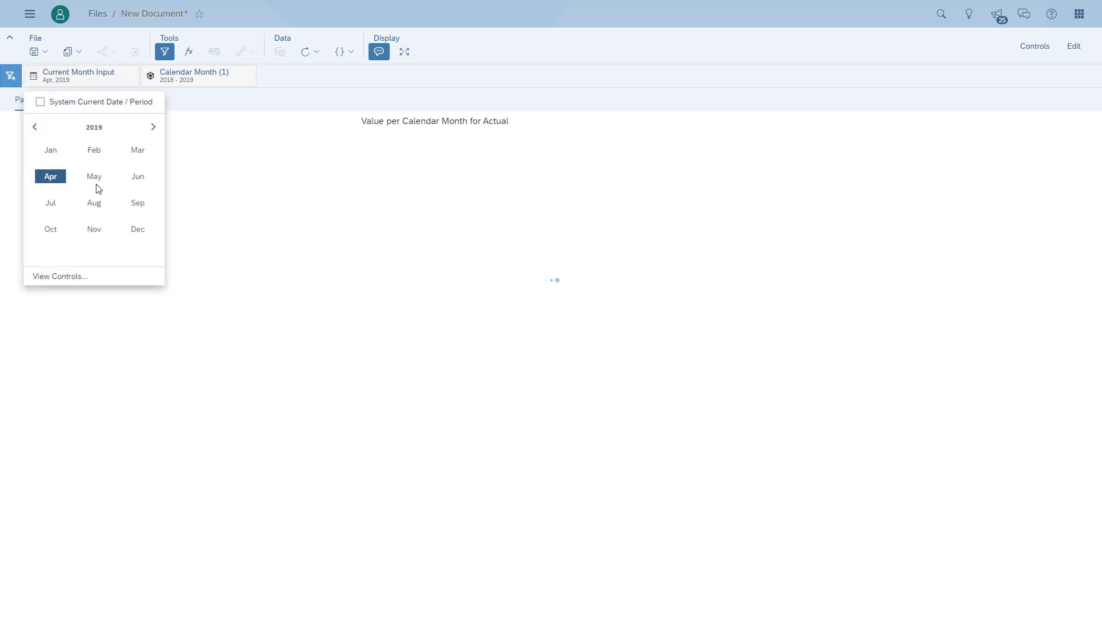
left_click(304, 97)
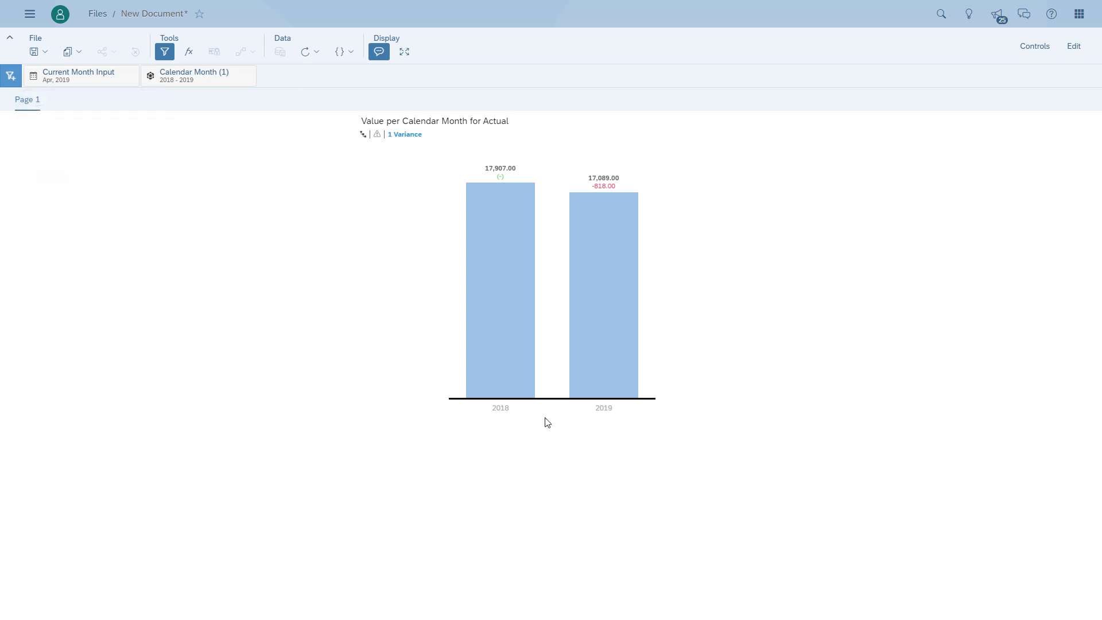
- Switch the Calendar Month filter from the Year (2019) range to the Current Month and Month (Apr, 2018) ranges
left_click(186, 84)
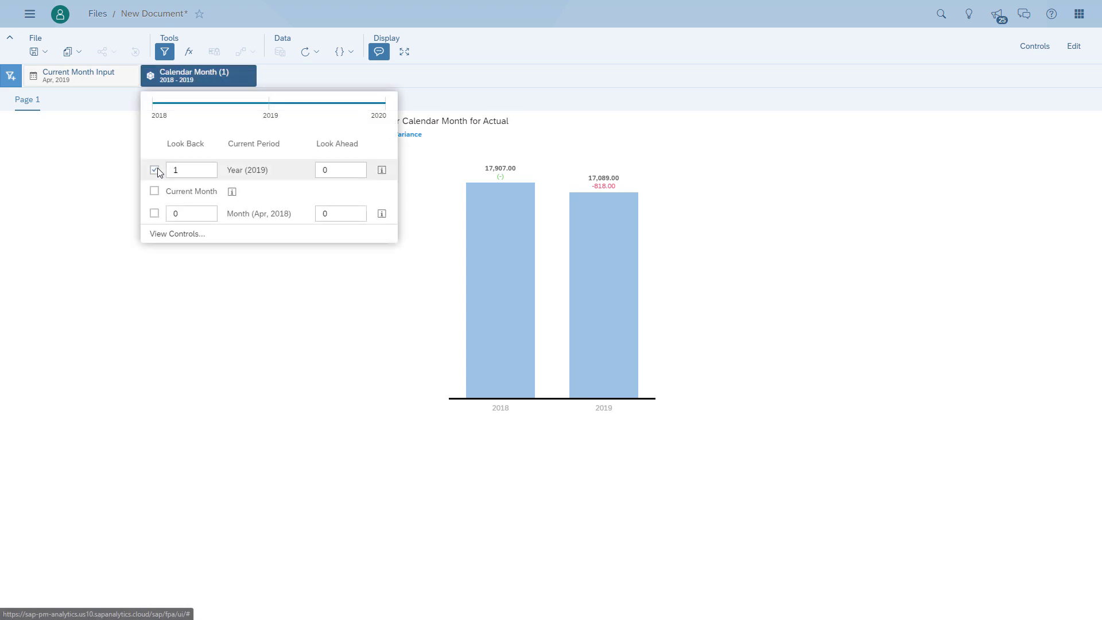
left_click(155, 191)
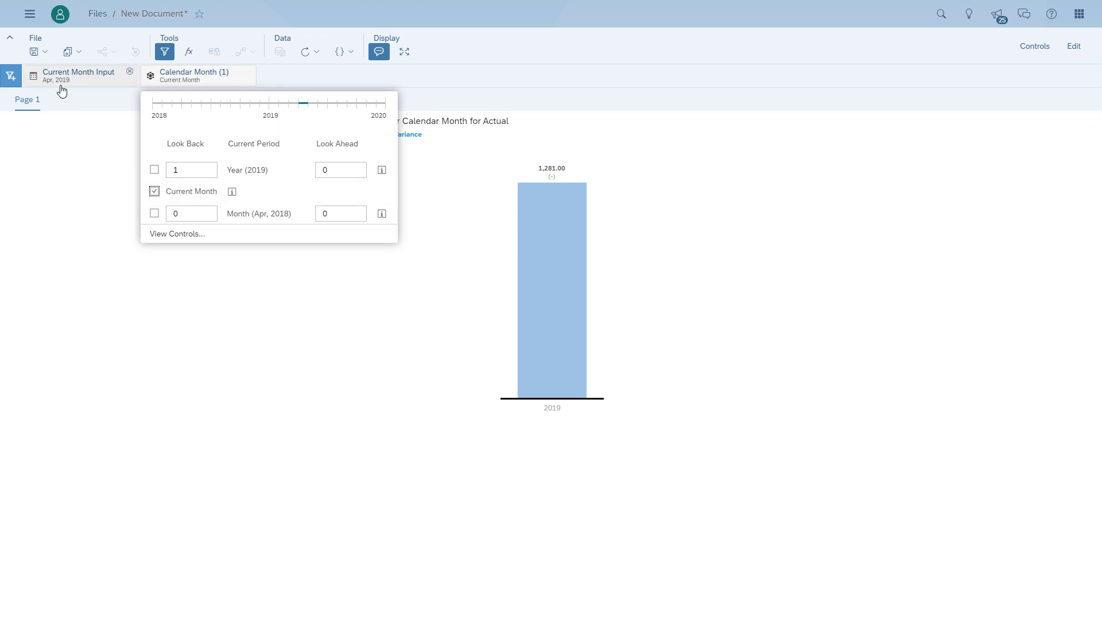
left_click(154, 213)
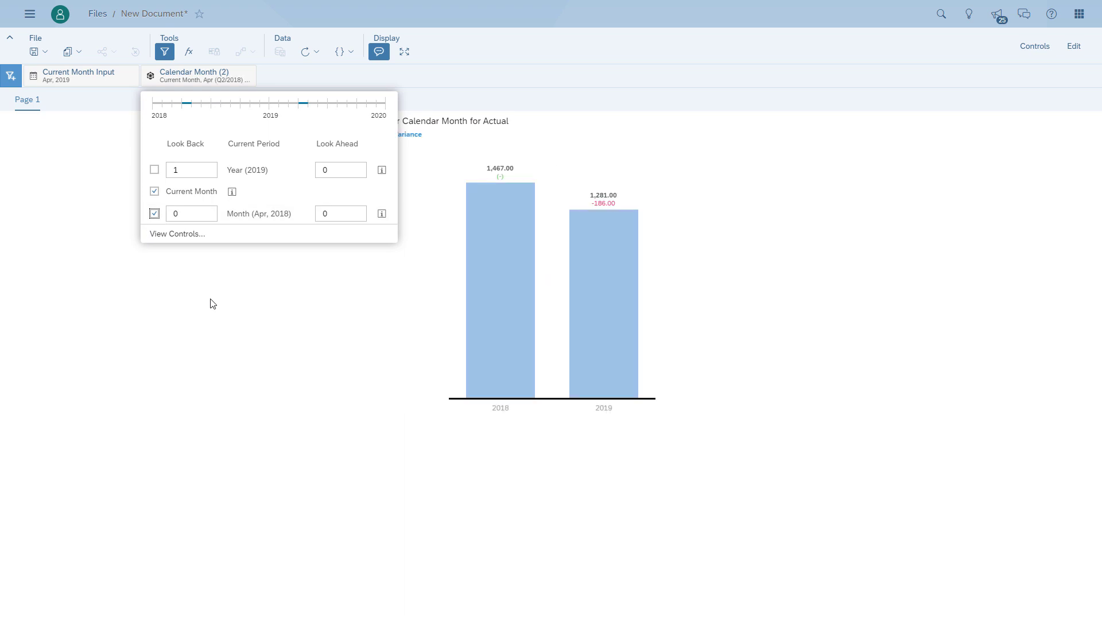
- Drill the bar chart's Calendar Month dimension to Level 3 and finally to Level 4
left_click(434, 99)
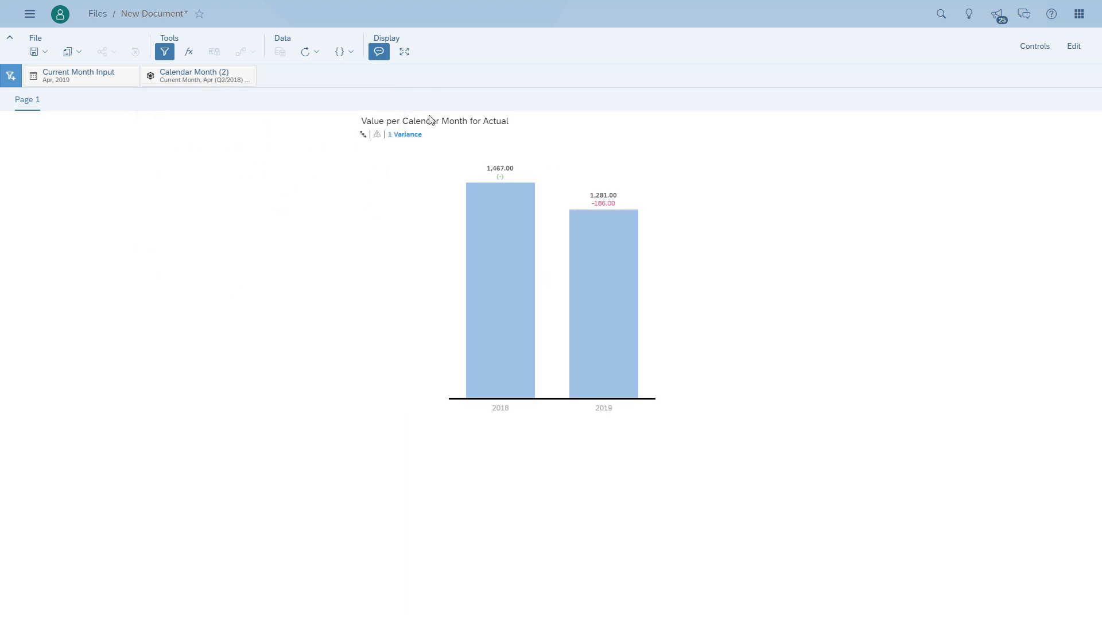
left_click(362, 134)
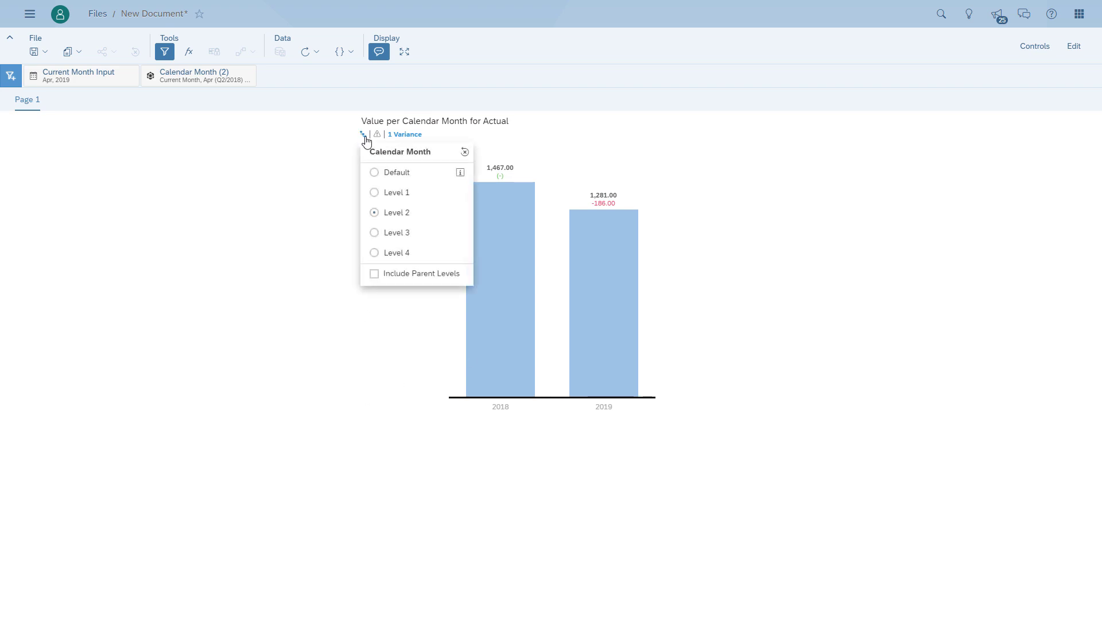
left_click(387, 233)
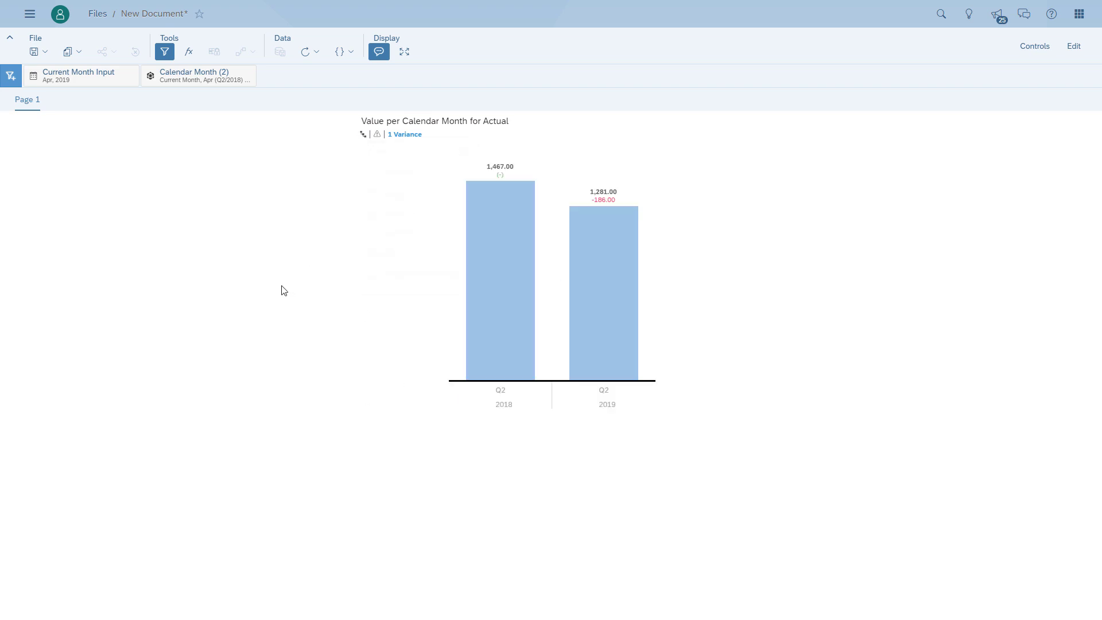
left_click(363, 134)
left_click(372, 253)
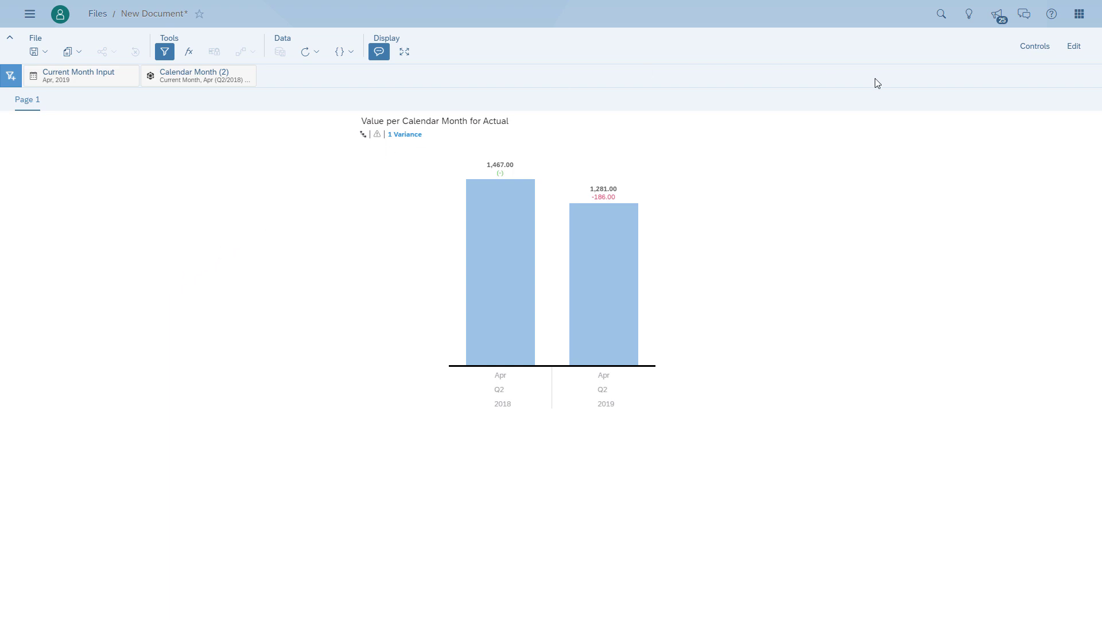
- Return the story to edit mode and insert a table beside the chart, enlarging it to roughly the chart's height
left_click(1078, 50)
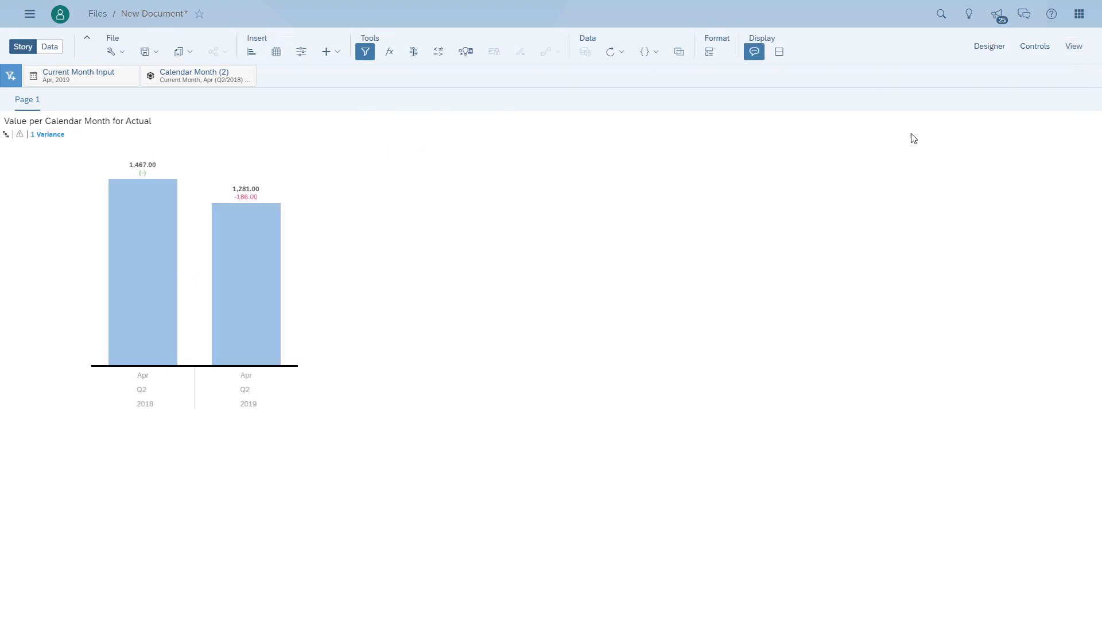
left_click(992, 50)
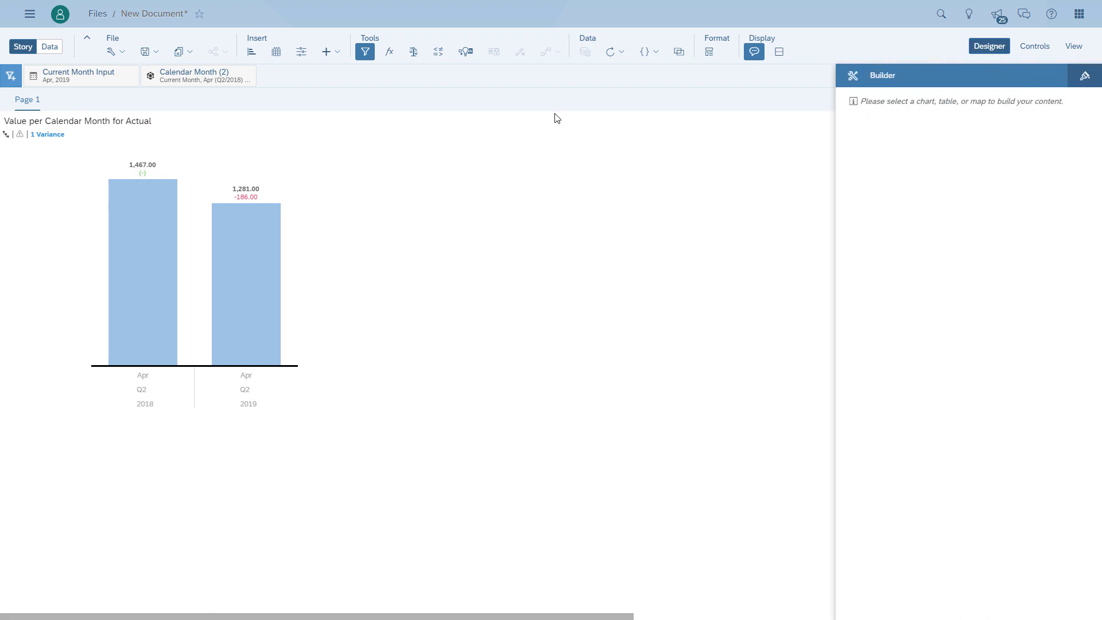
left_click(283, 57)
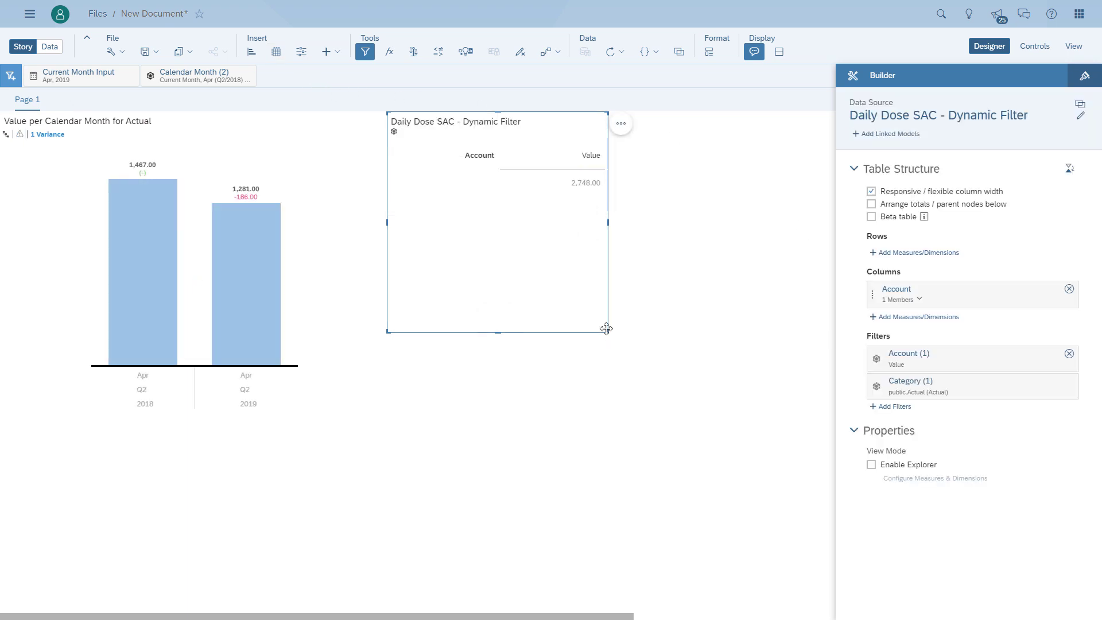
left_click_drag(607, 328, 778, 425)
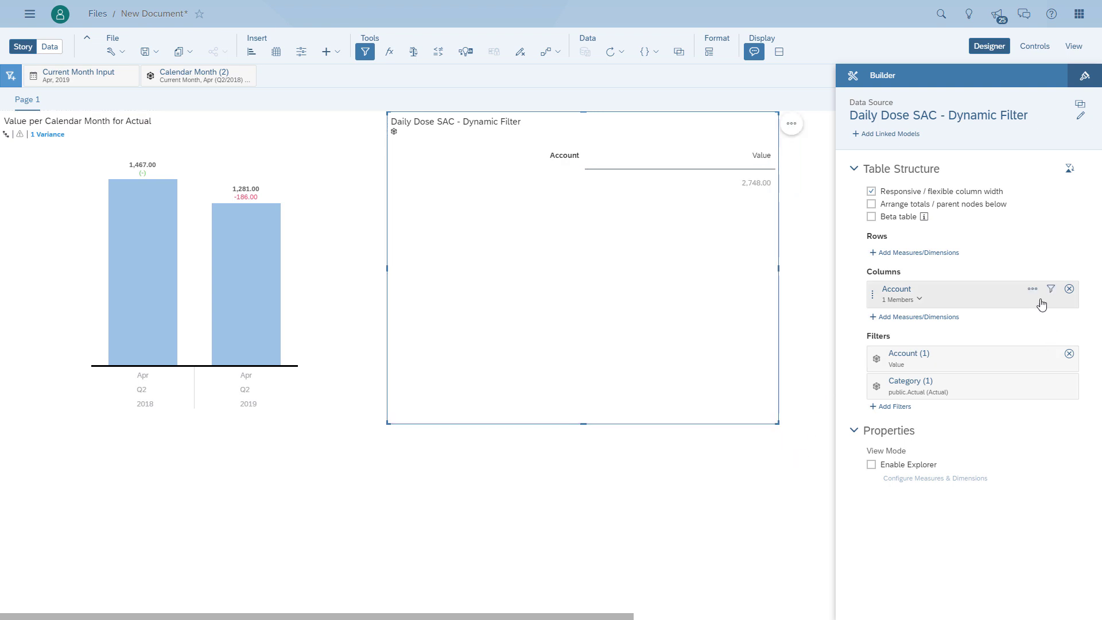
- Add a restricted measure calculation named Current Month to the table's Account dimension
left_click(1032, 290)
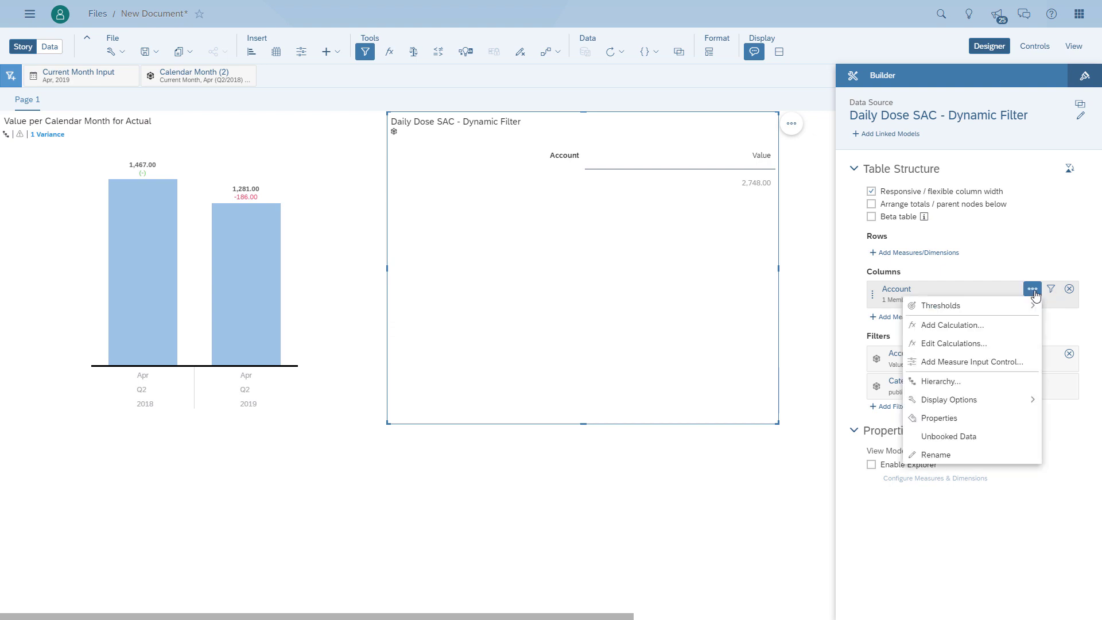
left_click(951, 325)
left_click(523, 186)
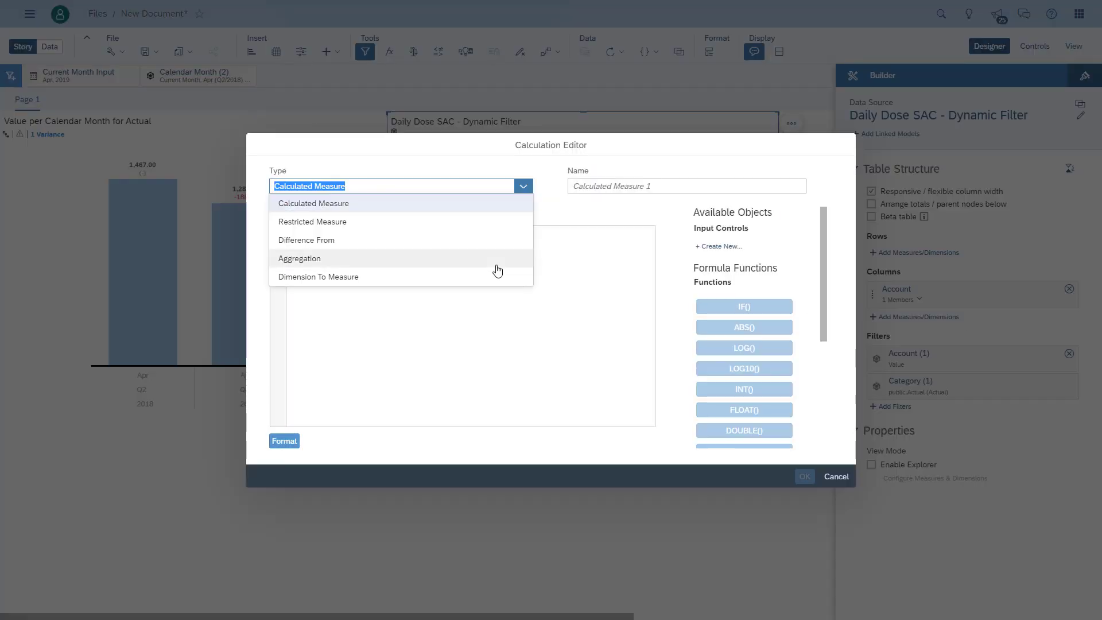
left_click(325, 223)
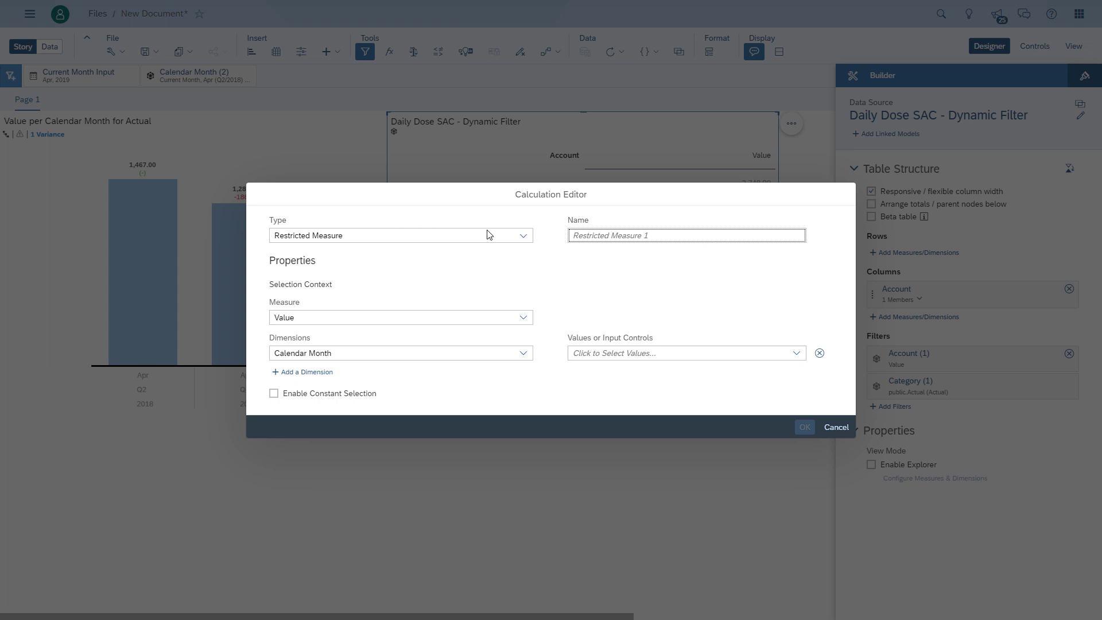
left_click(588, 232)
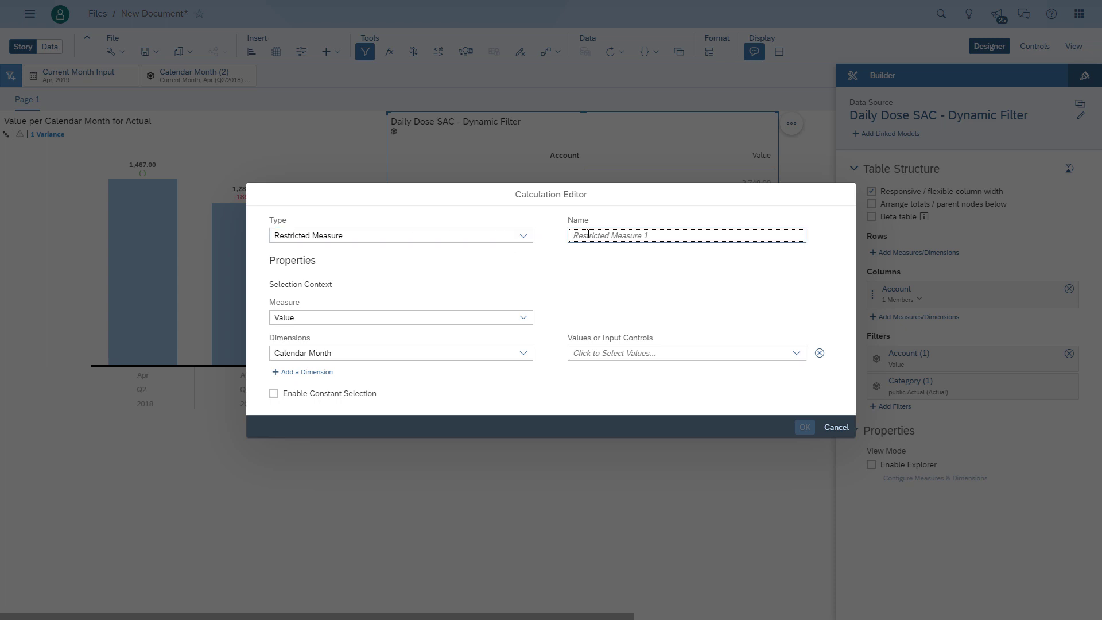
type("Current Month")
left_click(597, 259)
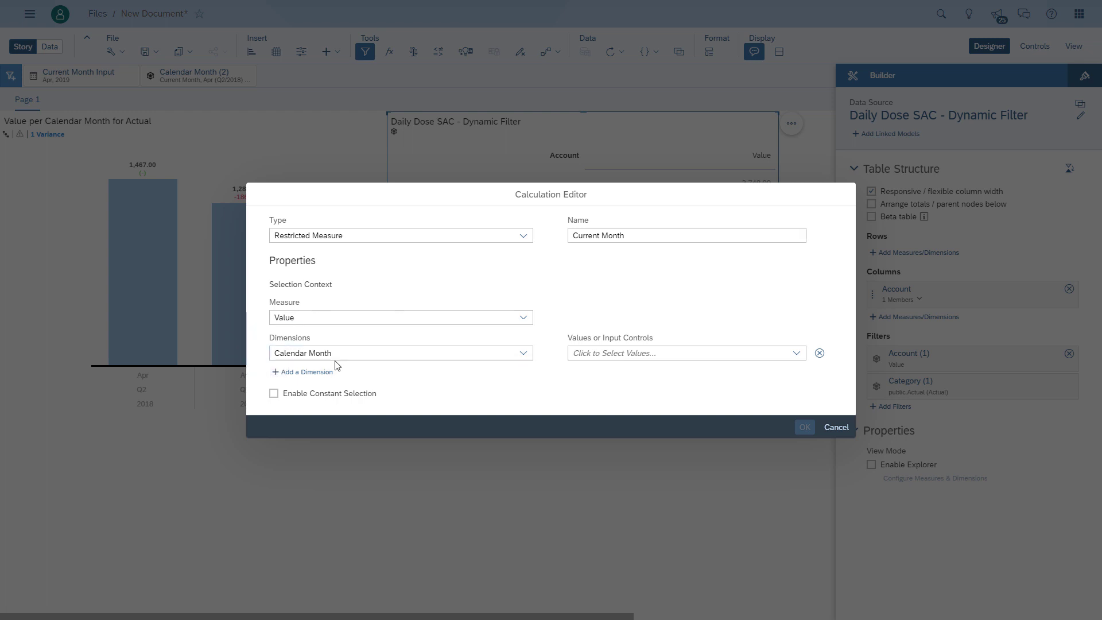
- Restrict the measure's Calendar Month to a dynamic range based on Current Month Input with Current Month granularity, and create the measure
left_click(796, 355)
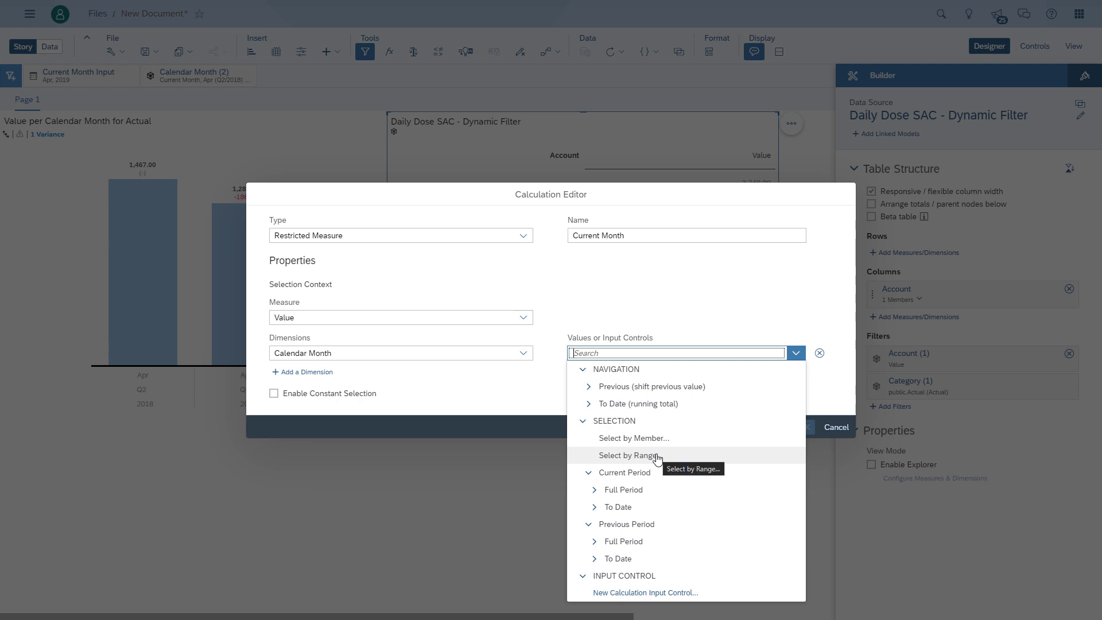
left_click(627, 455)
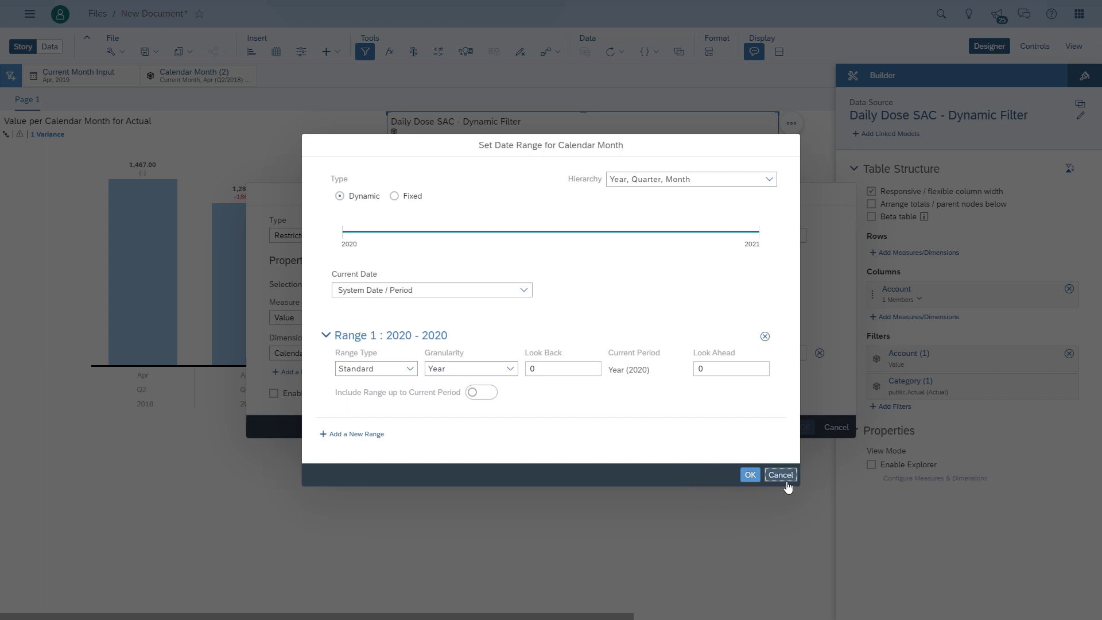
left_click(524, 290)
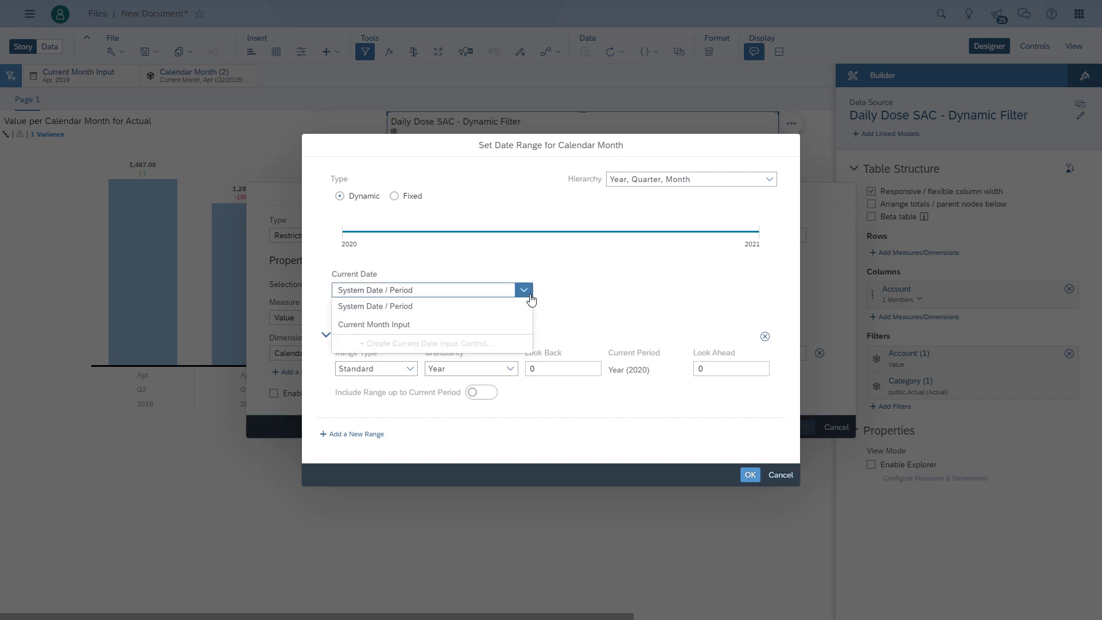
left_click(378, 327)
left_click(514, 370)
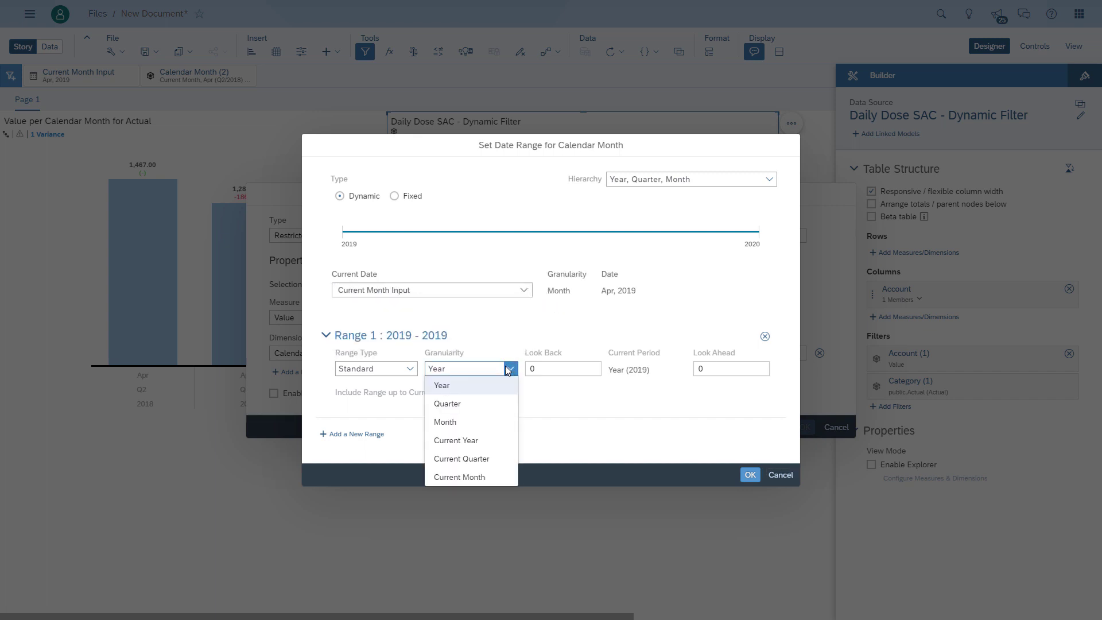
left_click(461, 475)
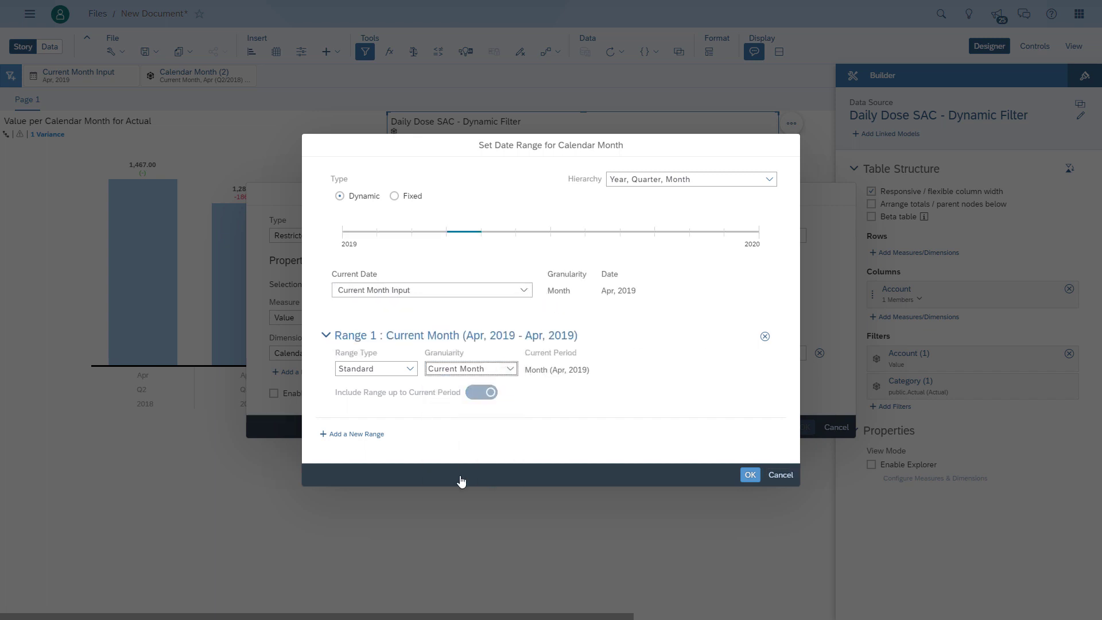
left_click(750, 475)
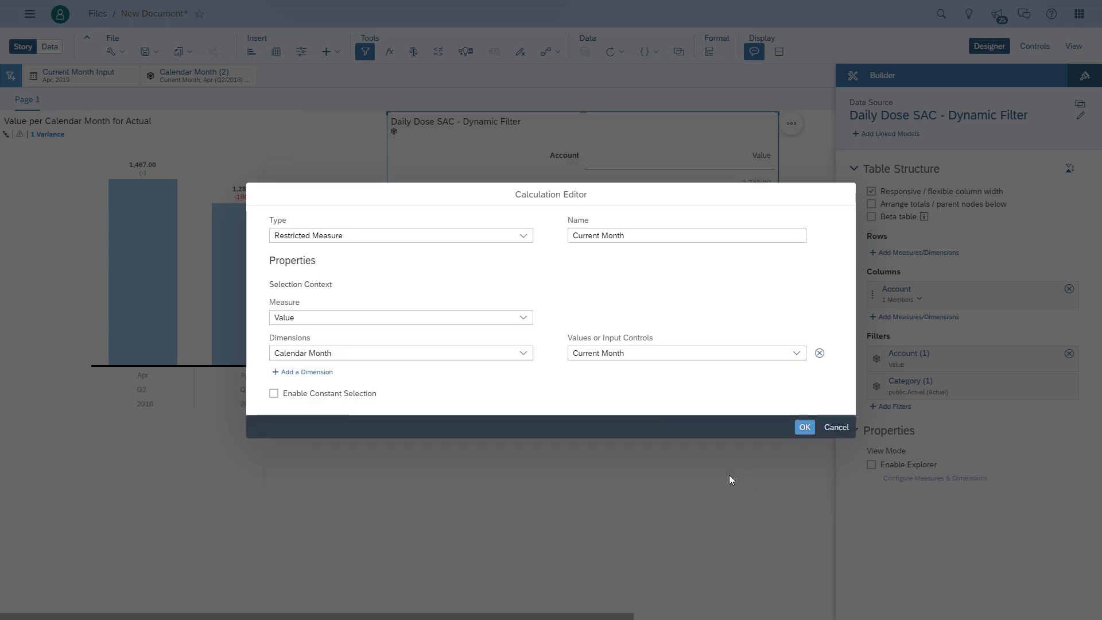
left_click(804, 427)
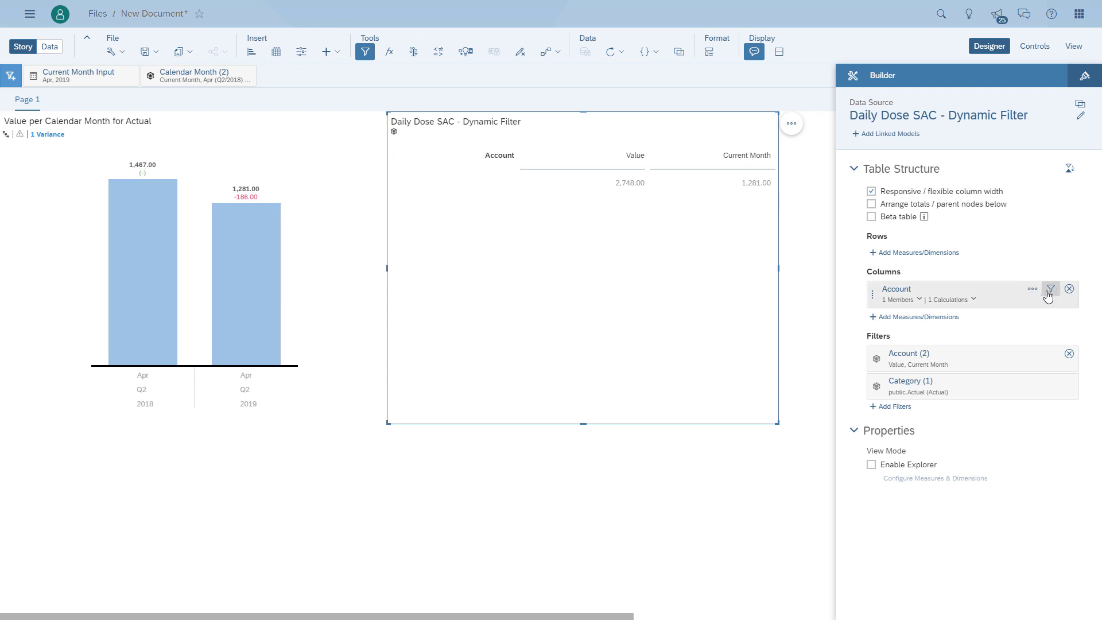
- Remove the Value member from the table's Account filter, keeping only Current Month selected
left_click(1050, 294)
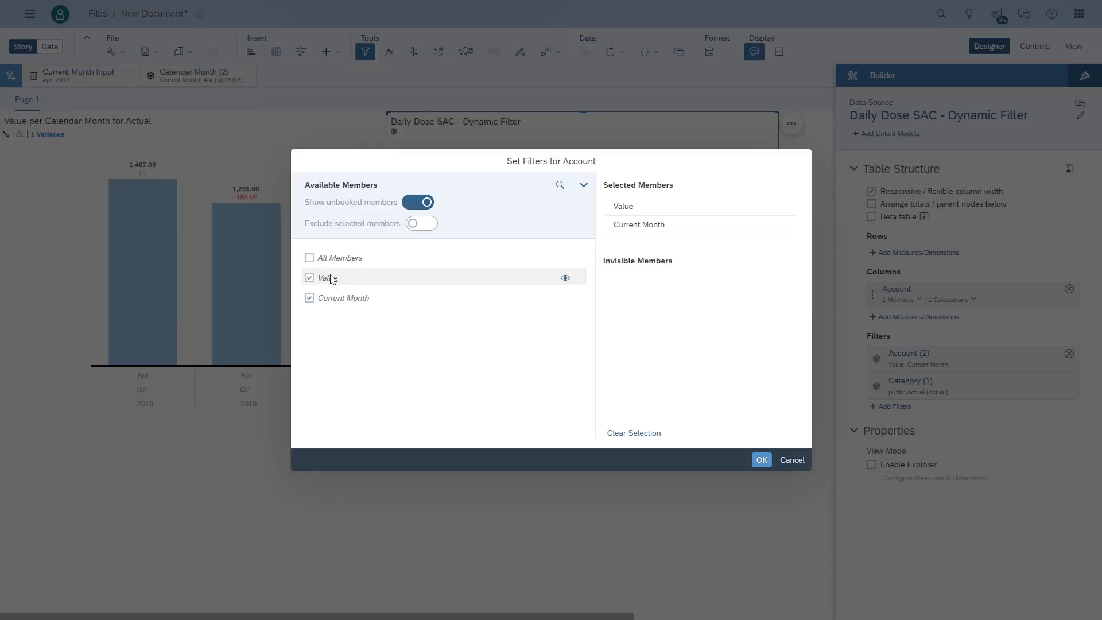
left_click(330, 279)
left_click(758, 460)
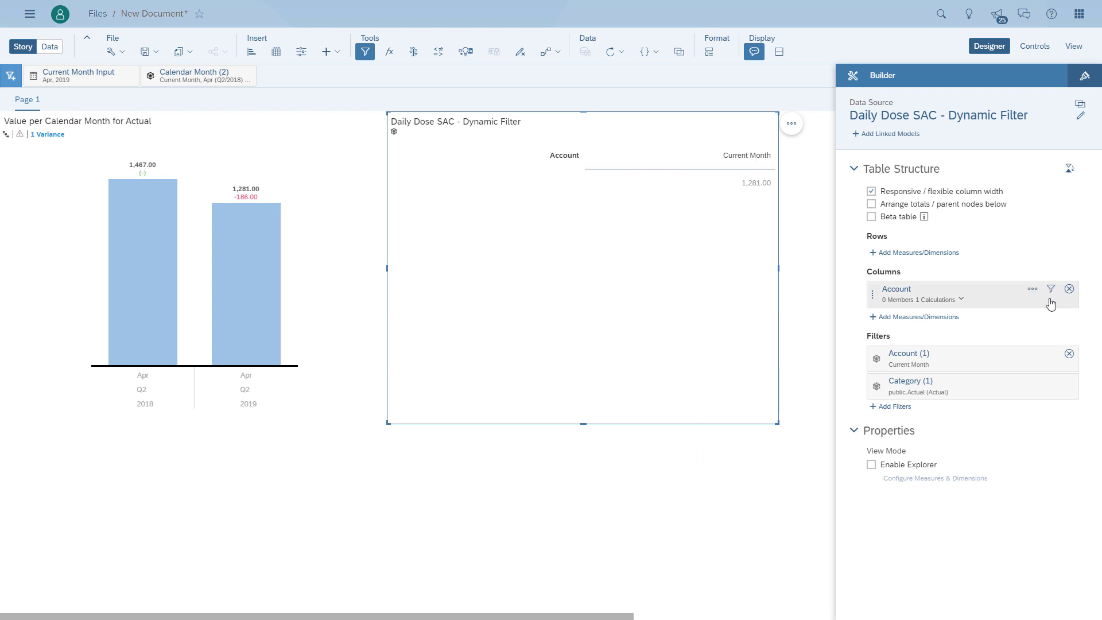
- Add another restricted measure calculation named YTD to the table's Account dimension
left_click(1031, 289)
left_click(964, 323)
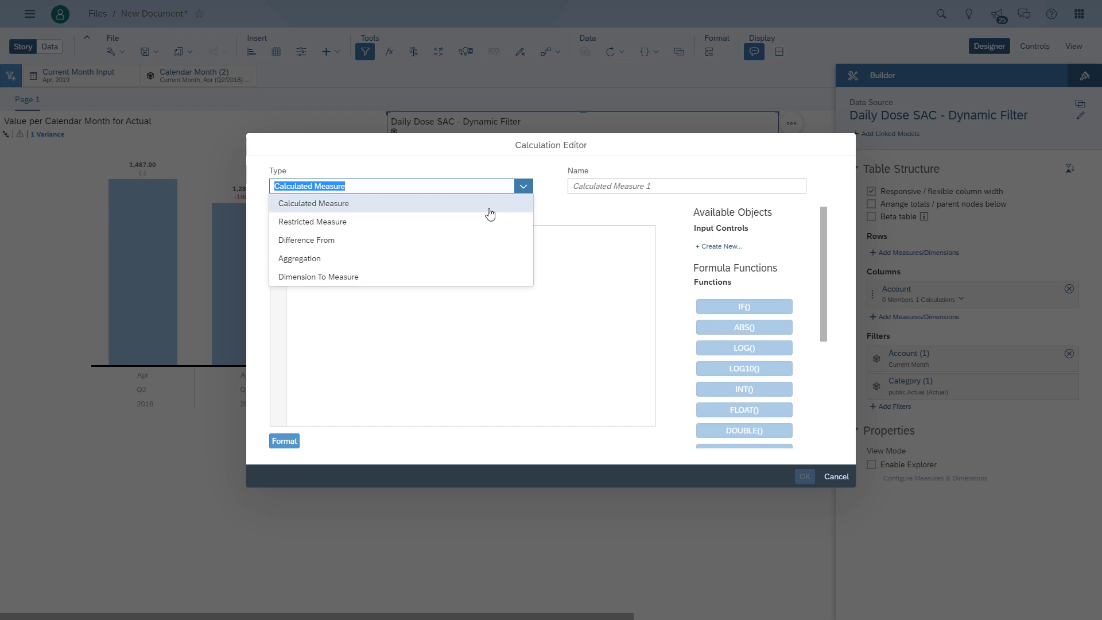
left_click(335, 222)
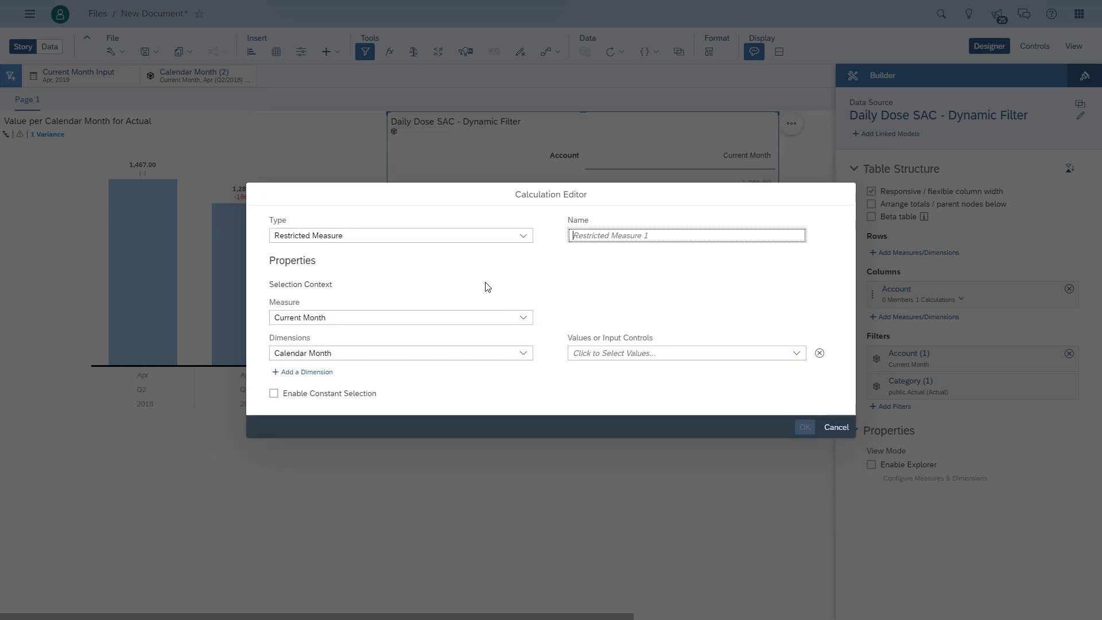
left_click(607, 241)
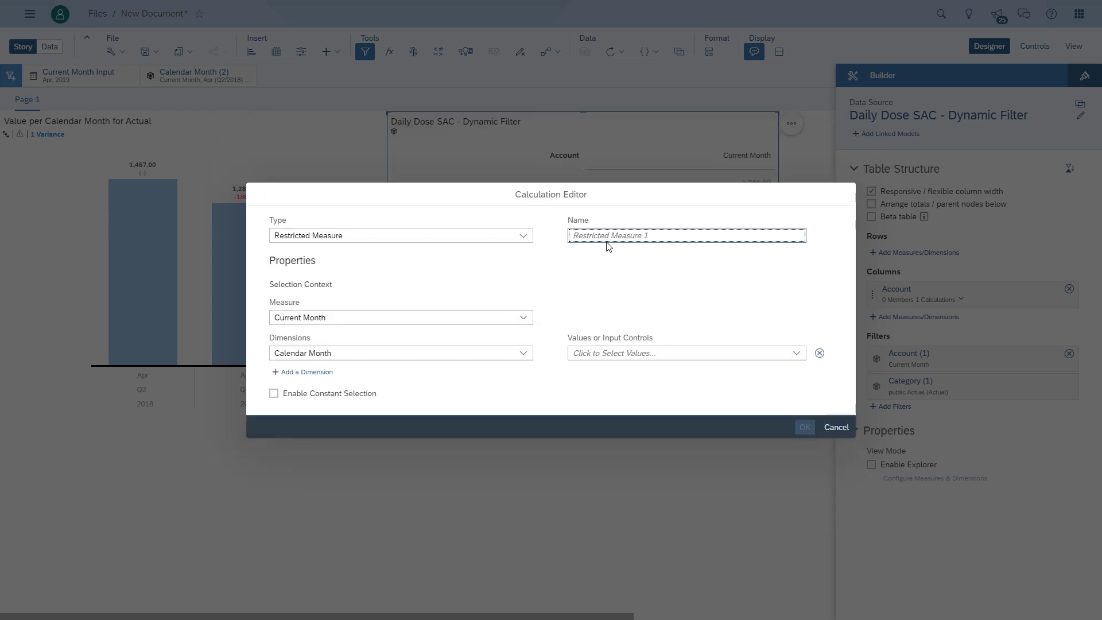
type("YTD")
left_click(600, 269)
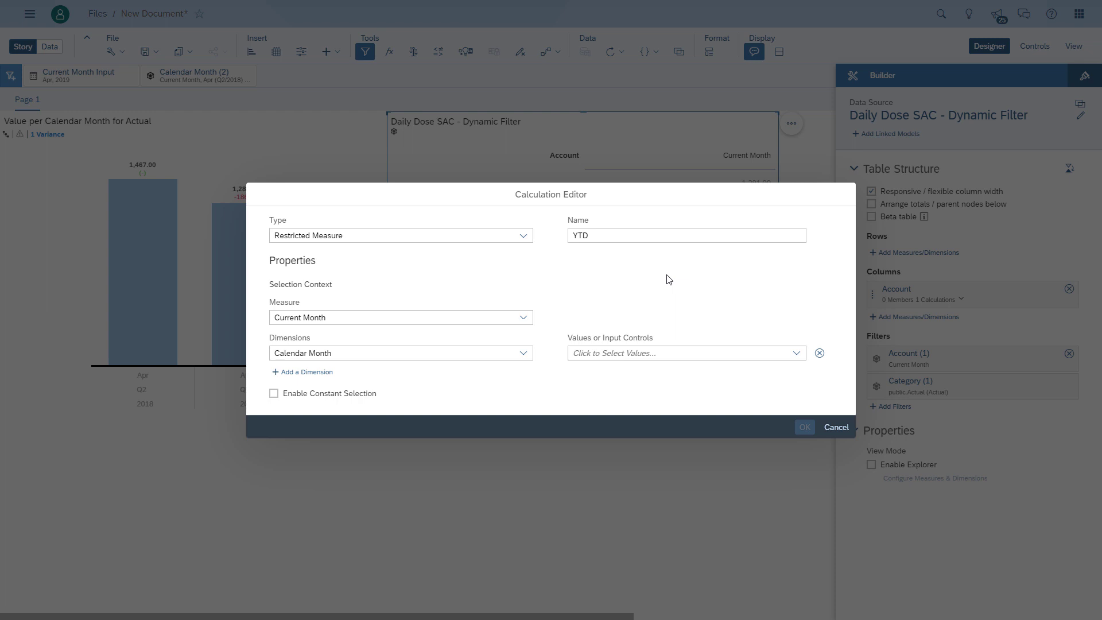
- Base the YTD measure on Value, restrict Calendar Month to the current period's year to date, and create the measure
left_click(455, 319)
left_click(298, 346)
left_click(796, 354)
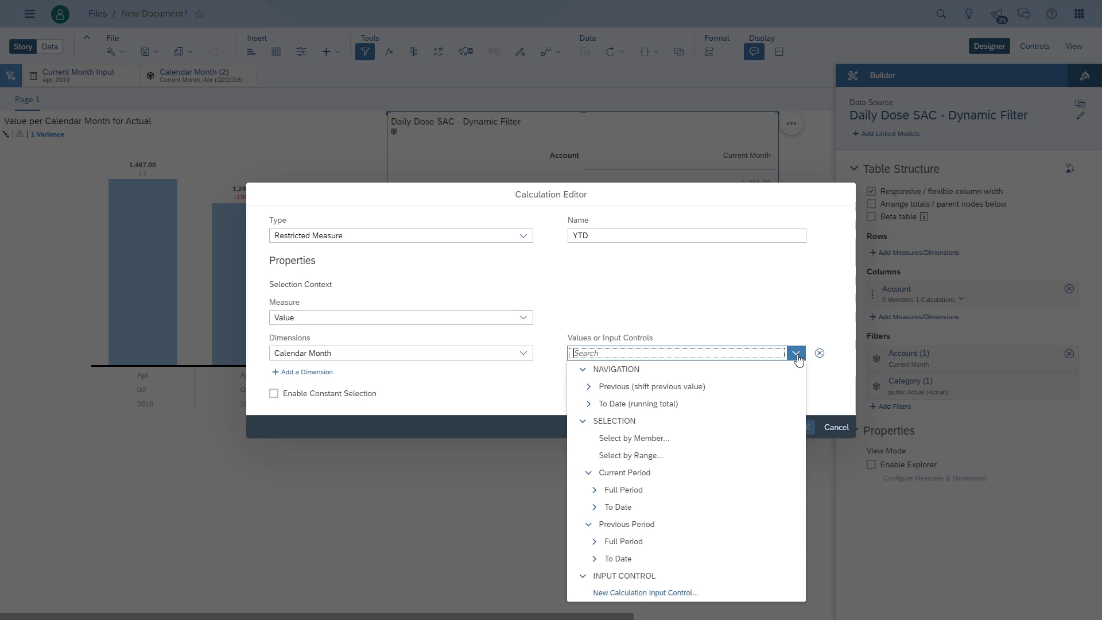
left_click(594, 508)
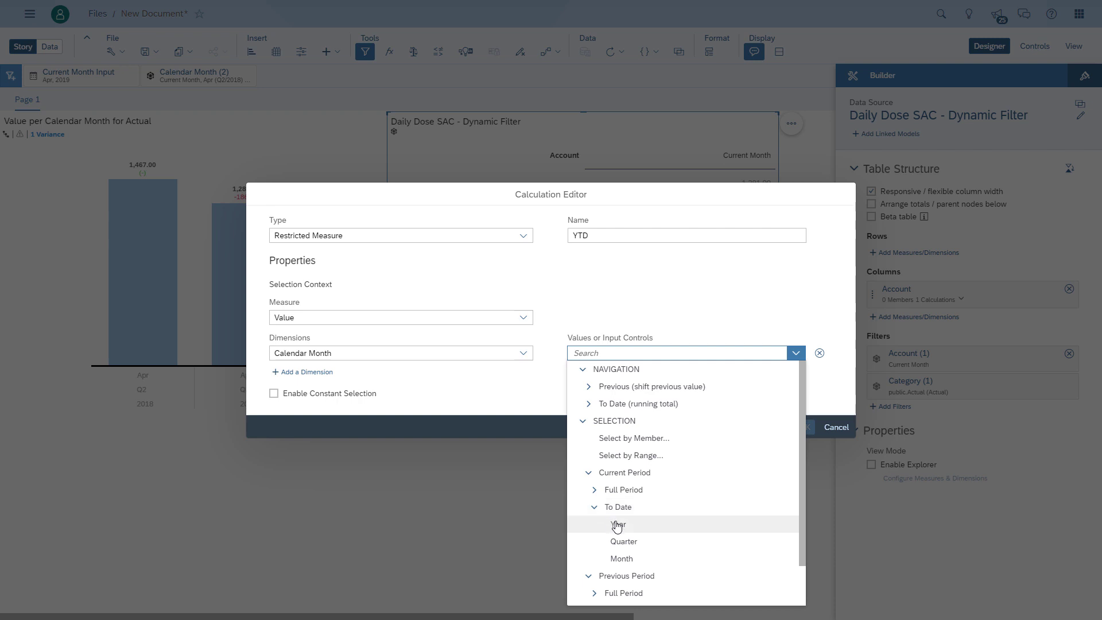
left_click(618, 523)
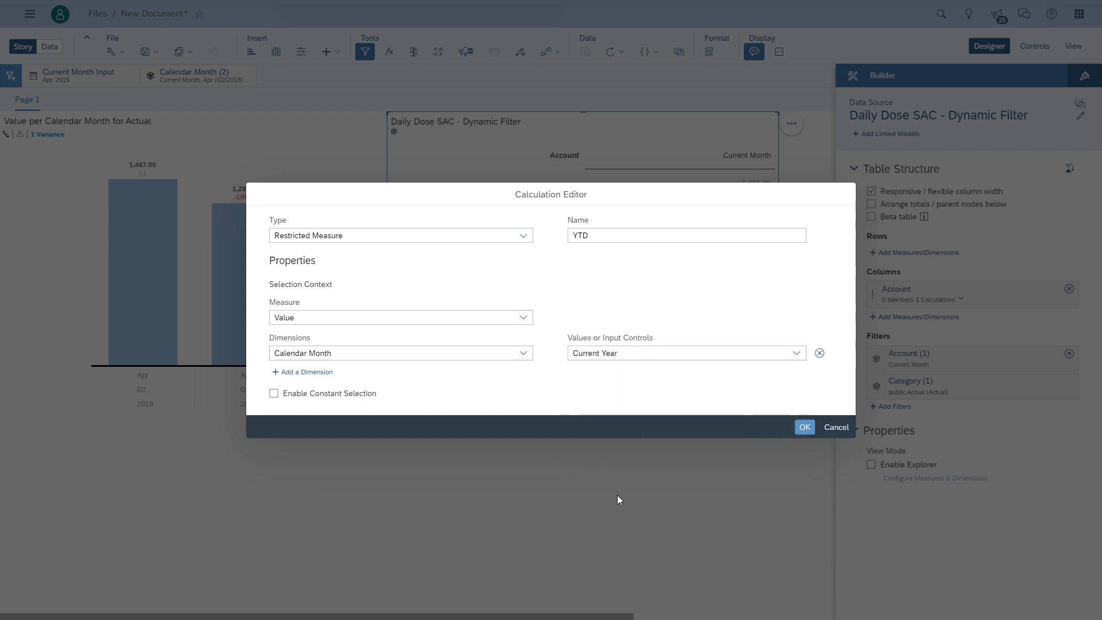
left_click(804, 427)
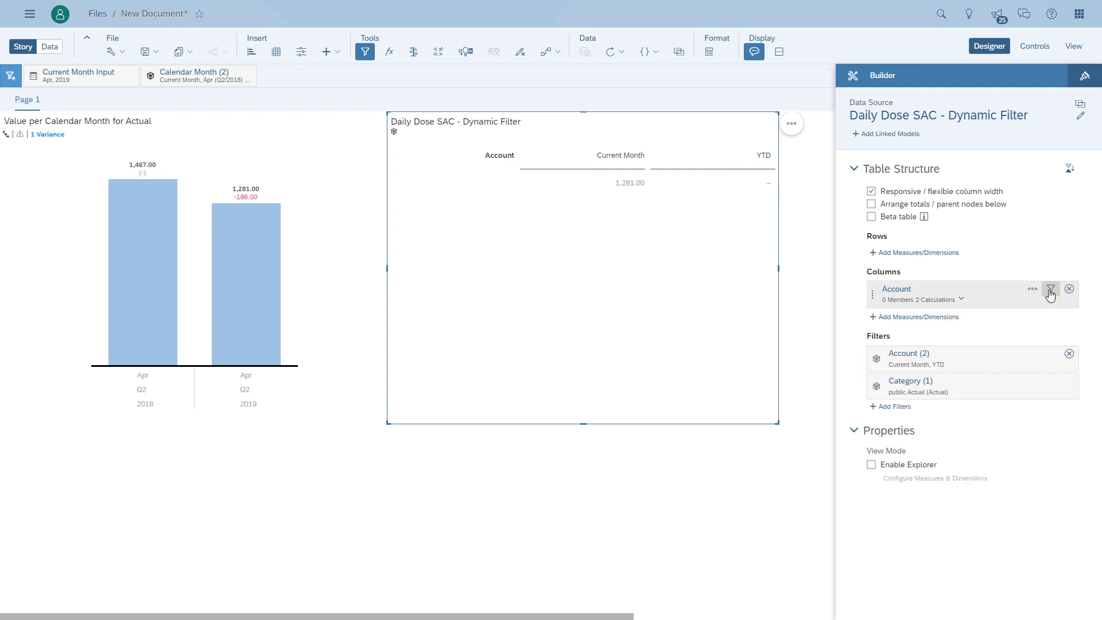
- Add another restricted measure calculation to the table's Account dimension, based on the Value measure
left_click(1031, 291)
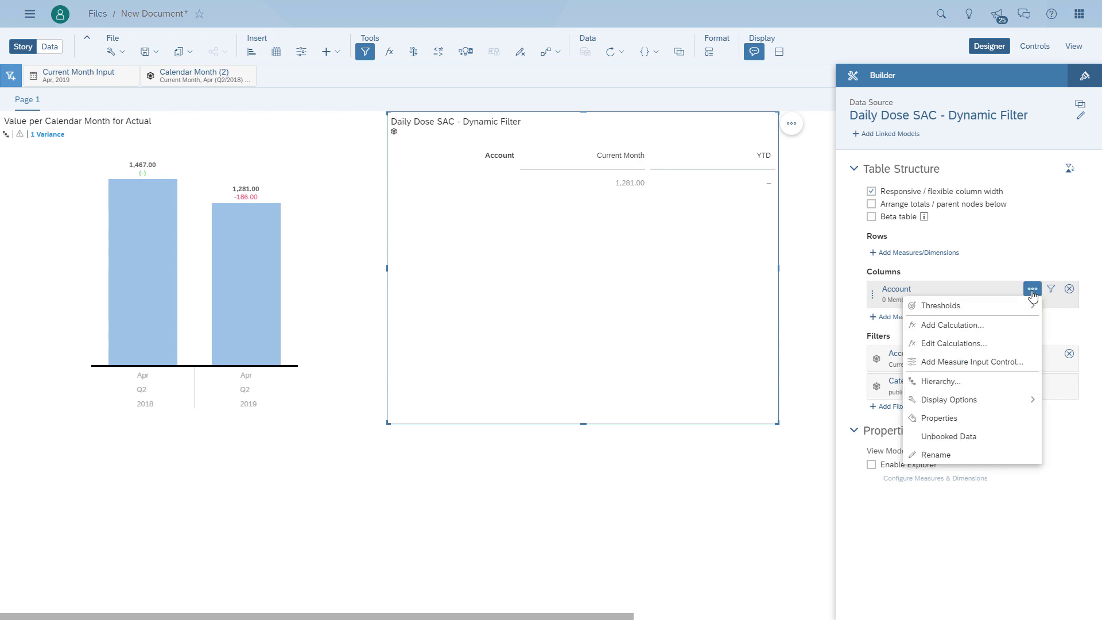
left_click(952, 322)
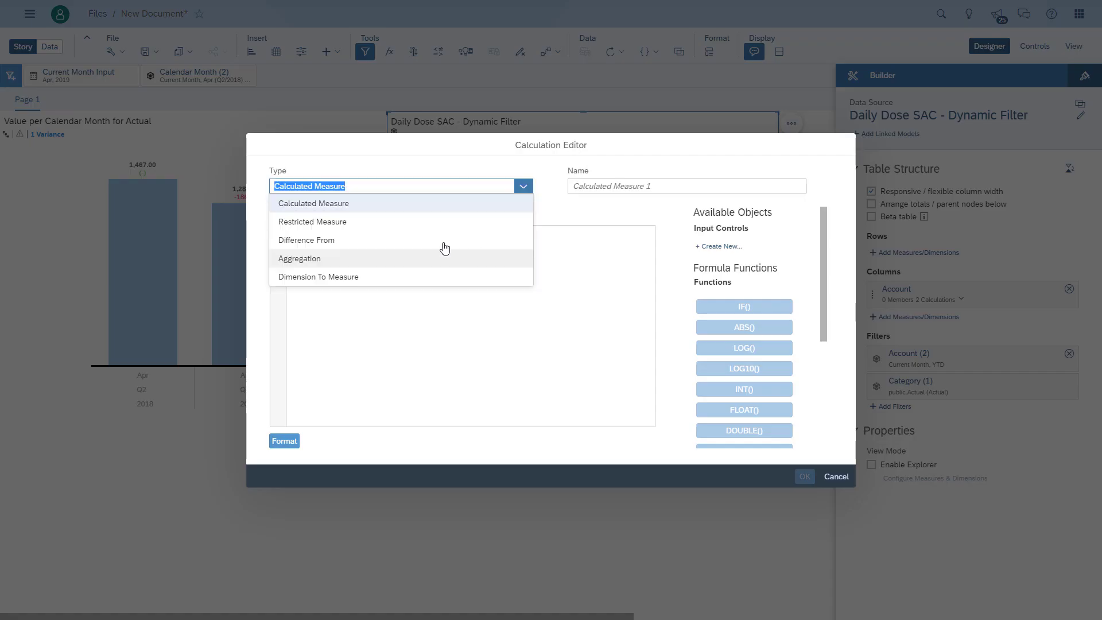
left_click(338, 223)
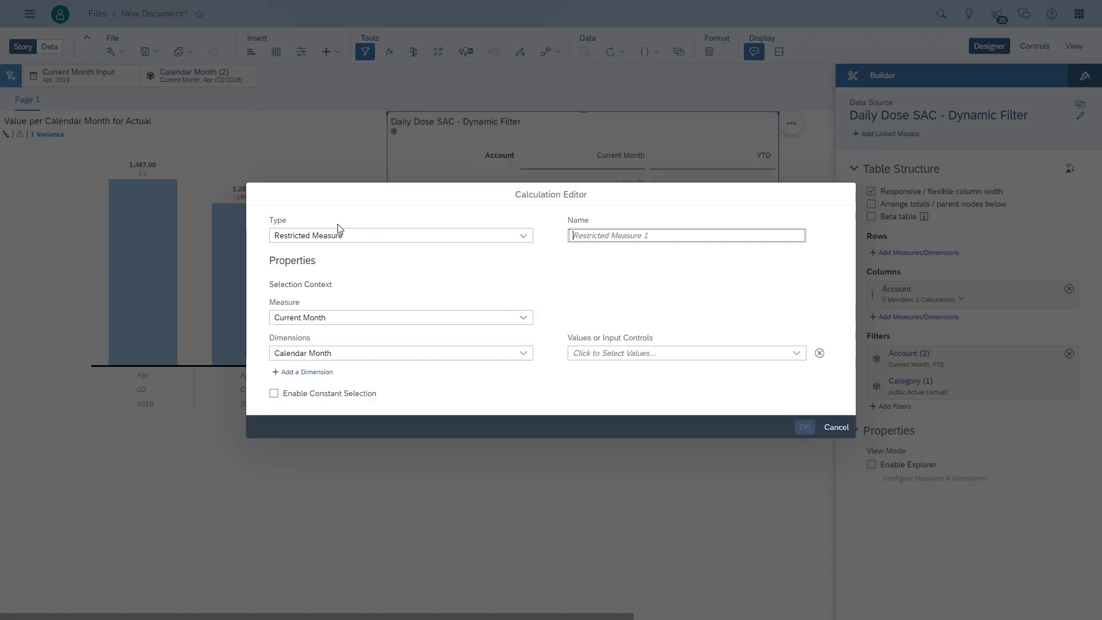
left_click(523, 317)
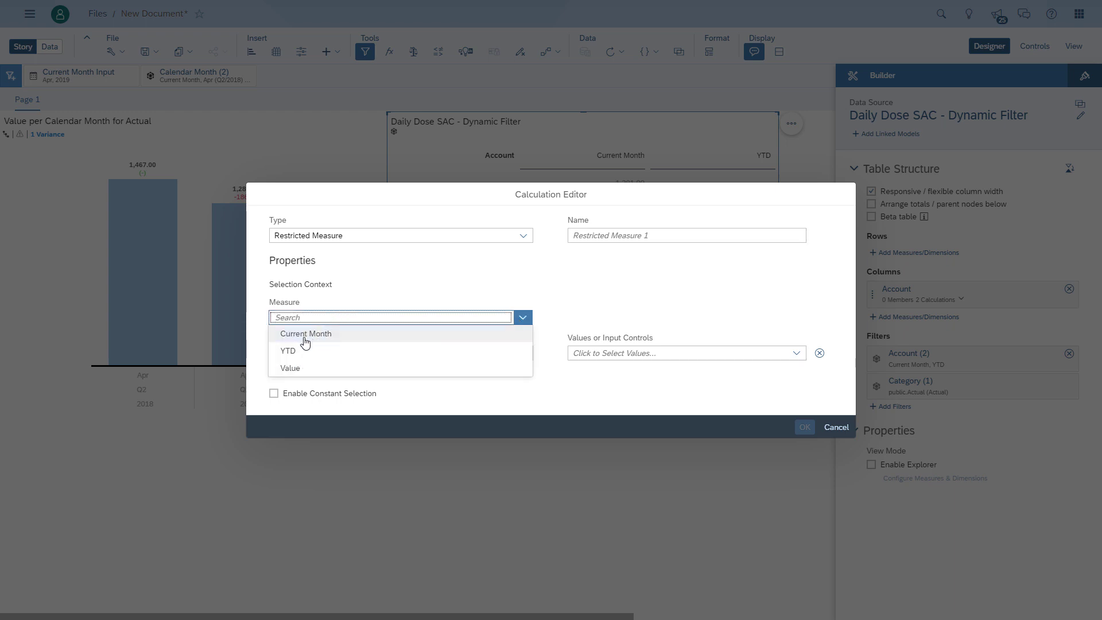
left_click(299, 369)
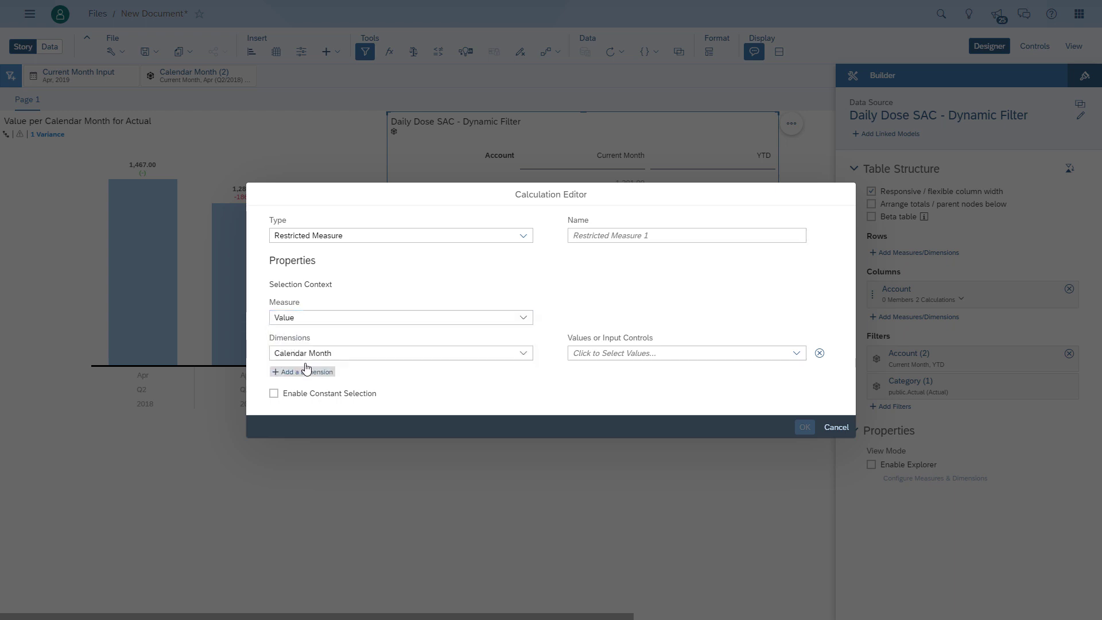
- Restrict the measure's Calendar Month to a dynamic range based on Current Month Input with Current Year granularity
left_click(675, 360)
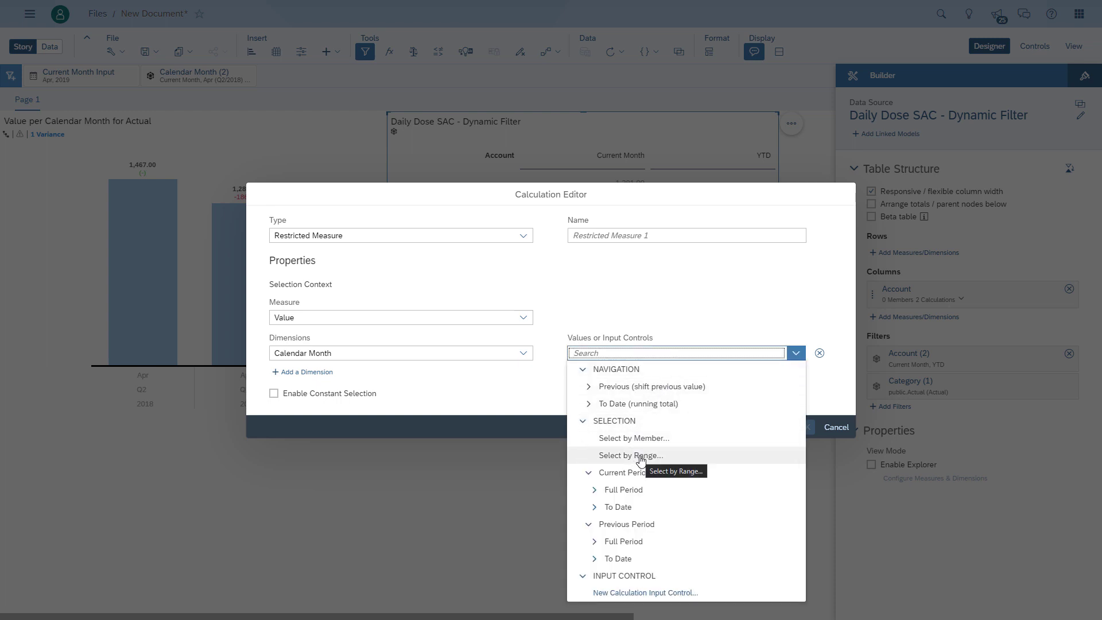
left_click(640, 456)
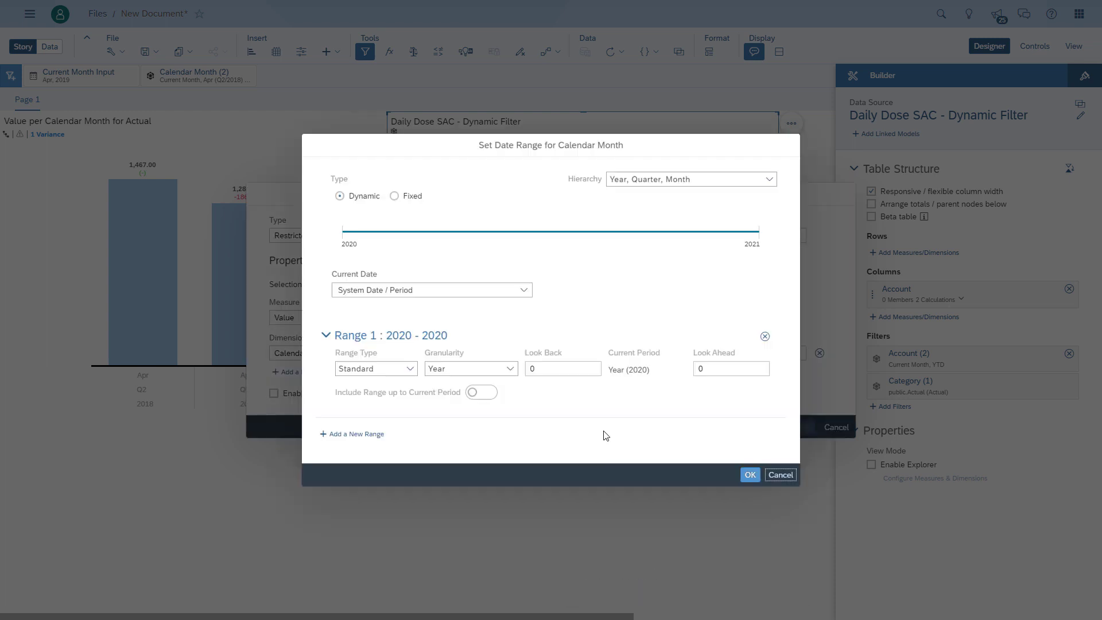
left_click(524, 291)
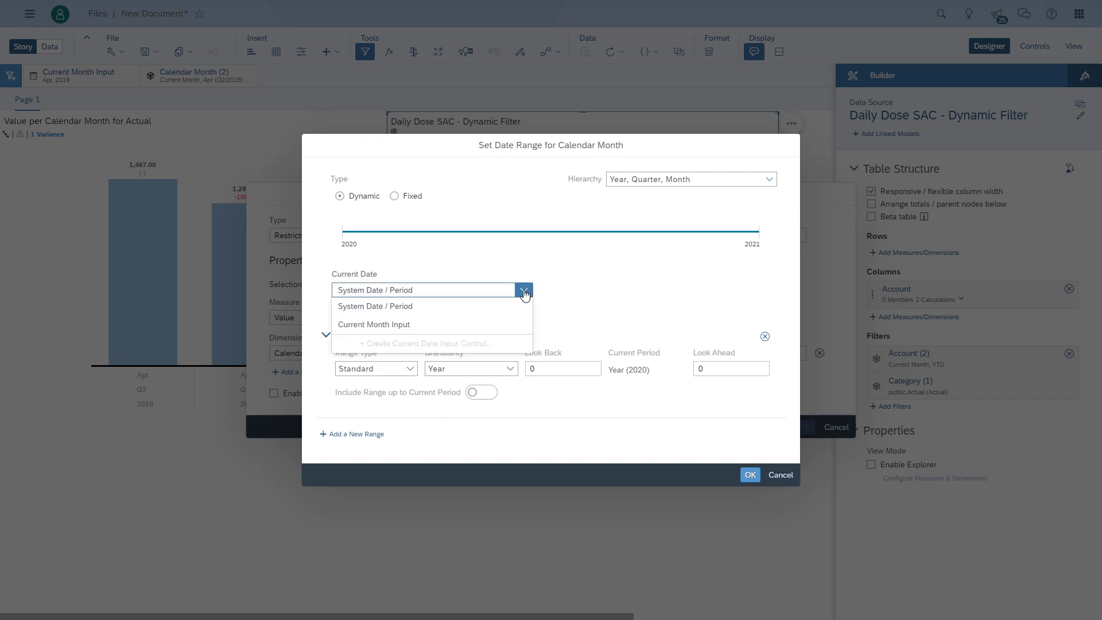
left_click(402, 325)
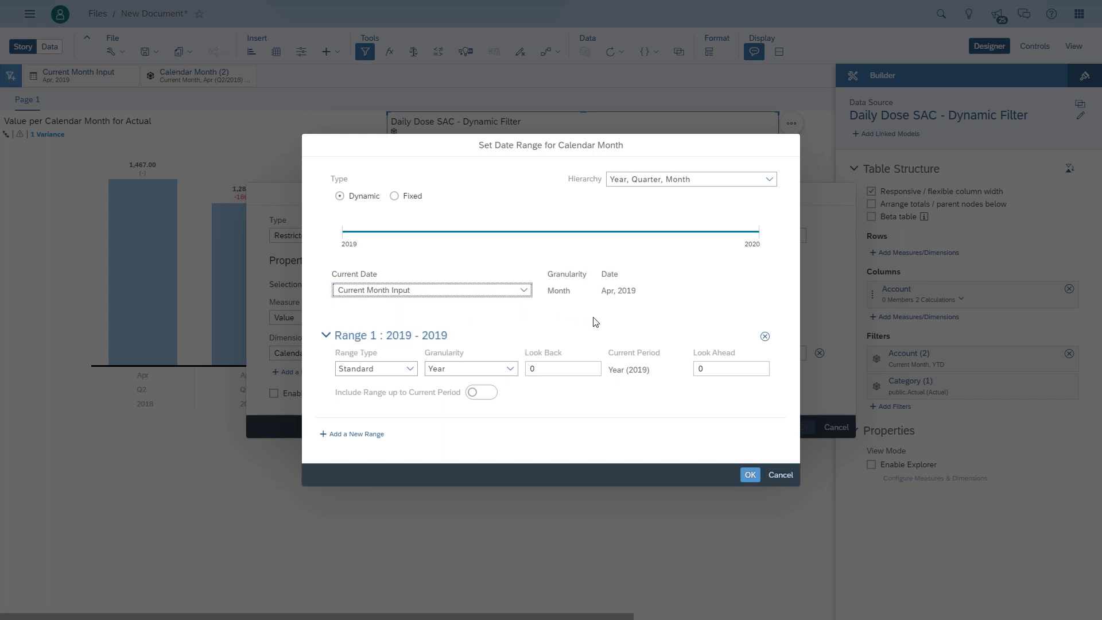
left_click(512, 370)
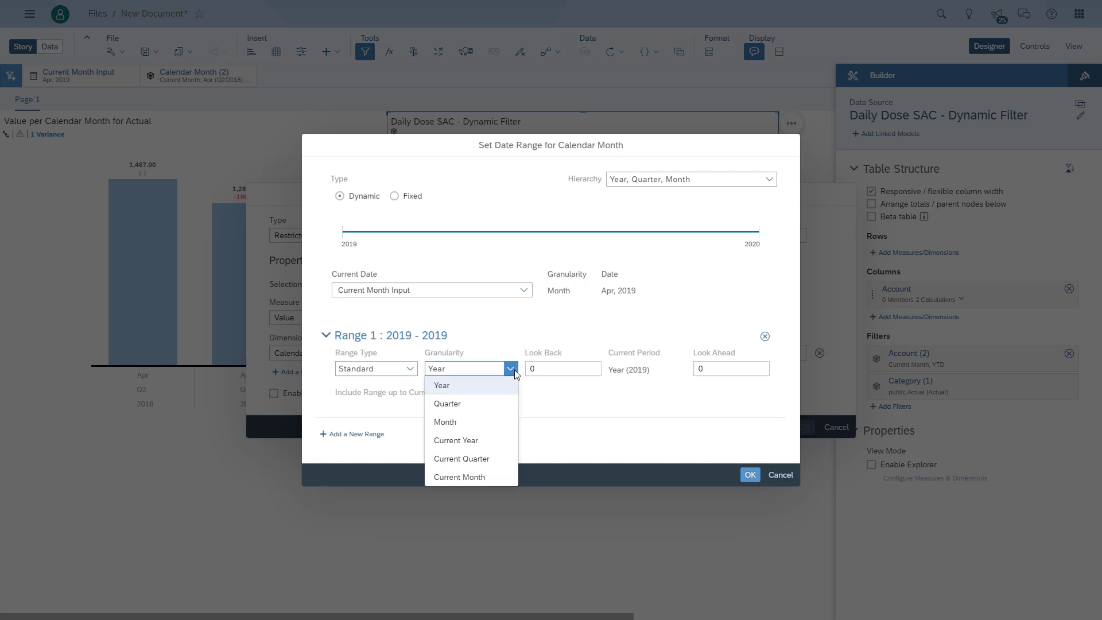
left_click(487, 441)
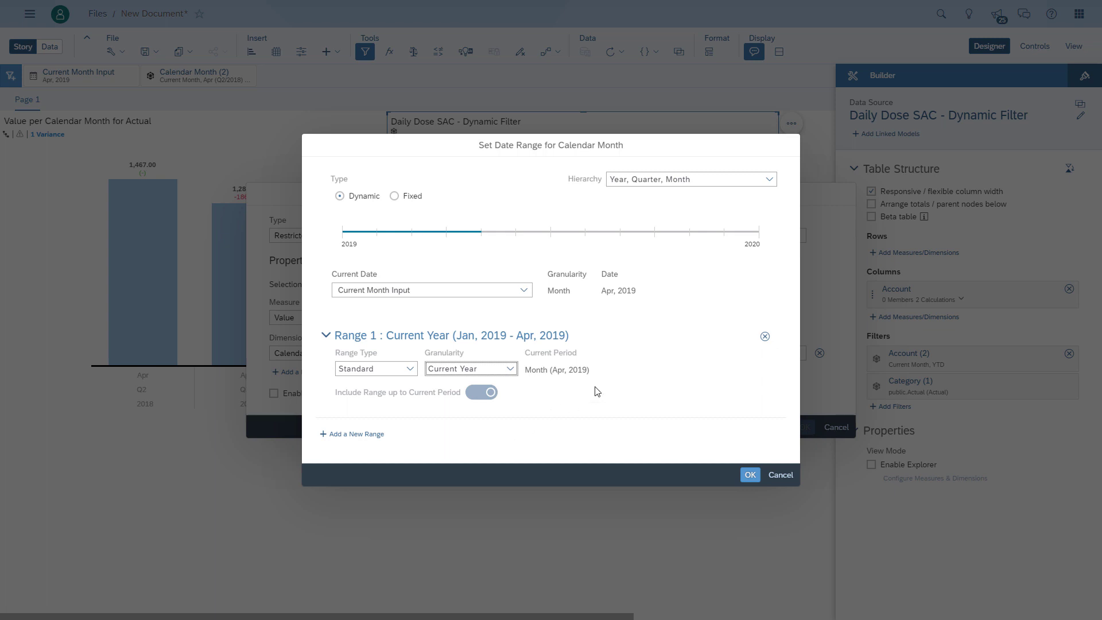
left_click(749, 474)
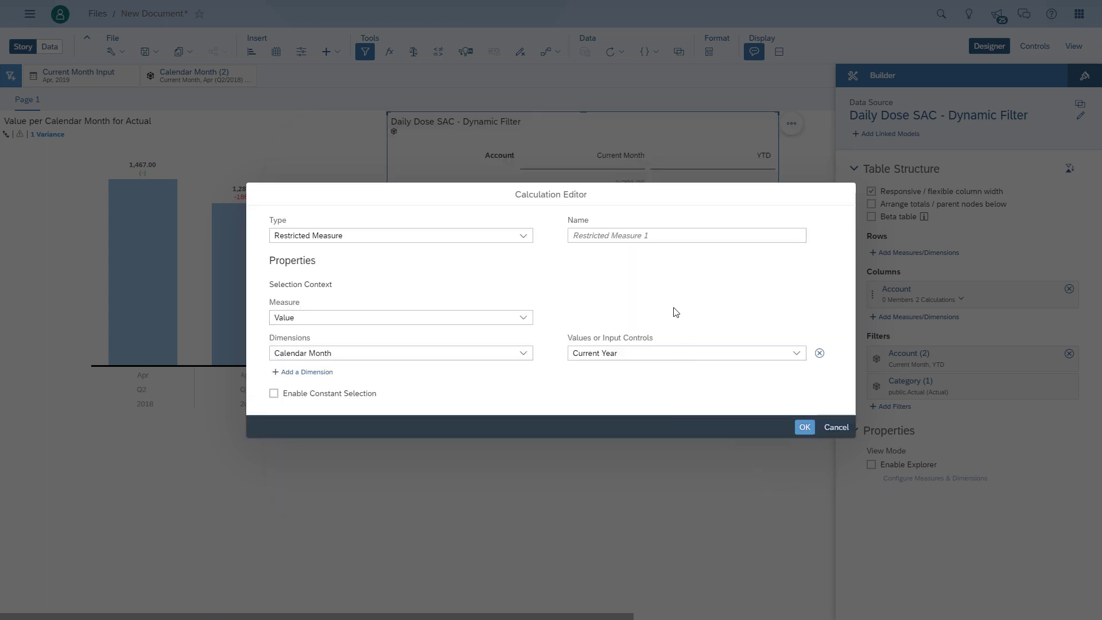
- Name the restricted measure "YTD (Input Control)" and create it
left_click(634, 236)
type("Y")
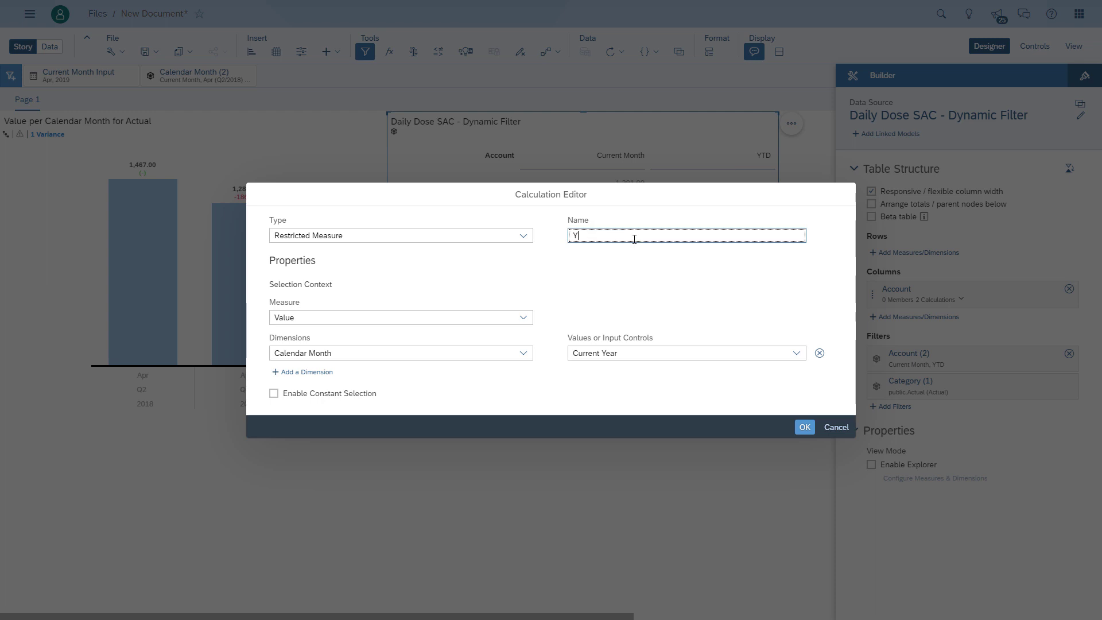
type("TD (In")
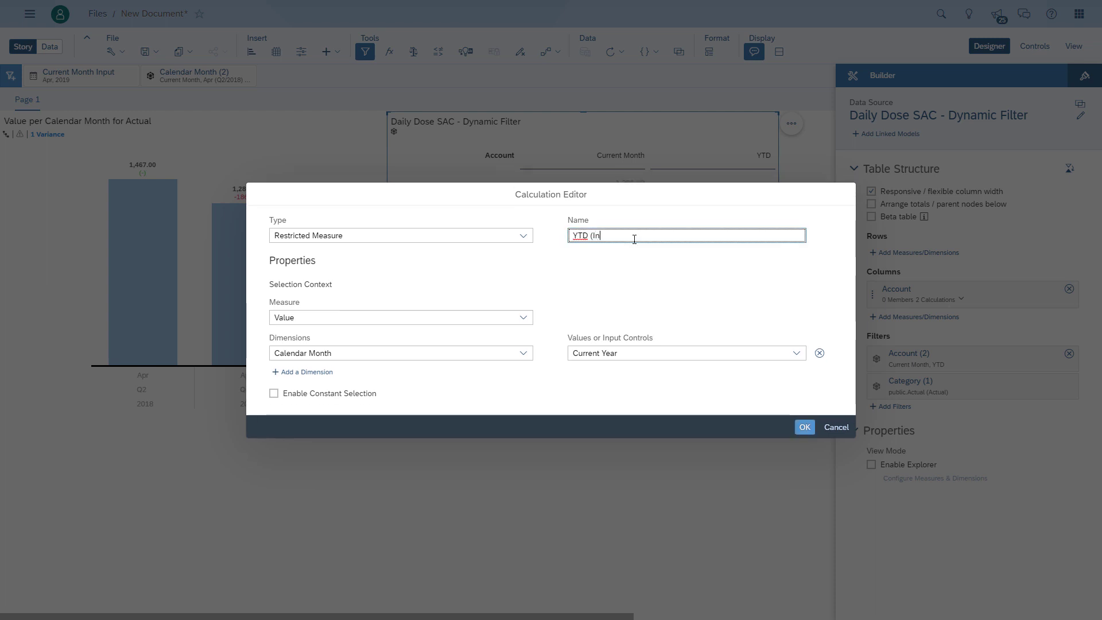
type("uput Control)")
left_click(802, 429)
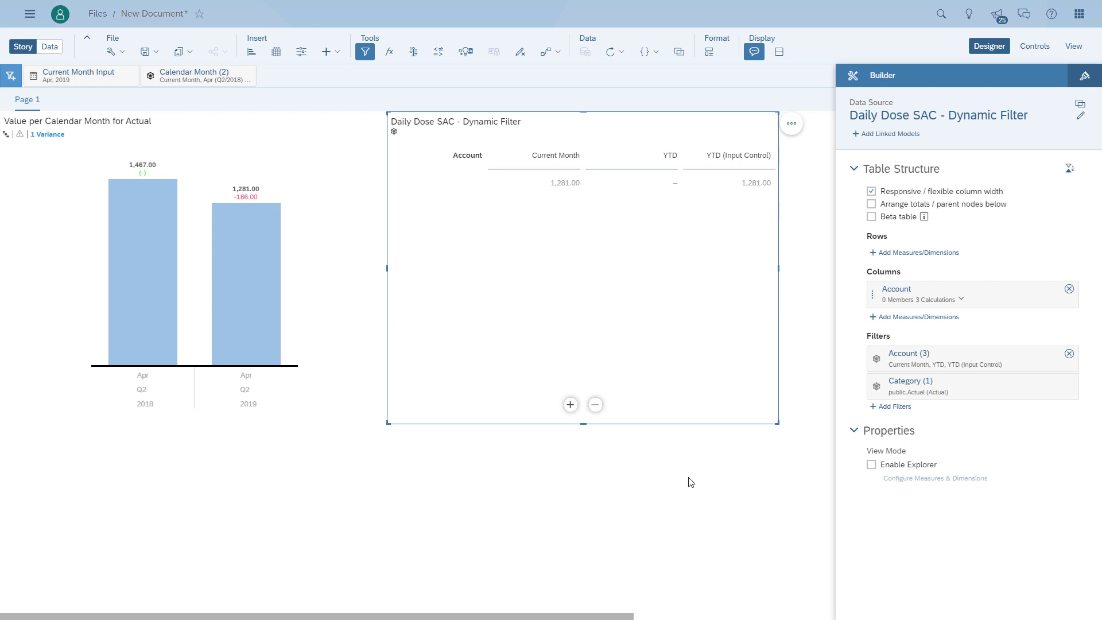
- Switch the Calendar Month story filter to the Year range with a look back of 1, excluding the Current Month and Month ranges
left_click(224, 82)
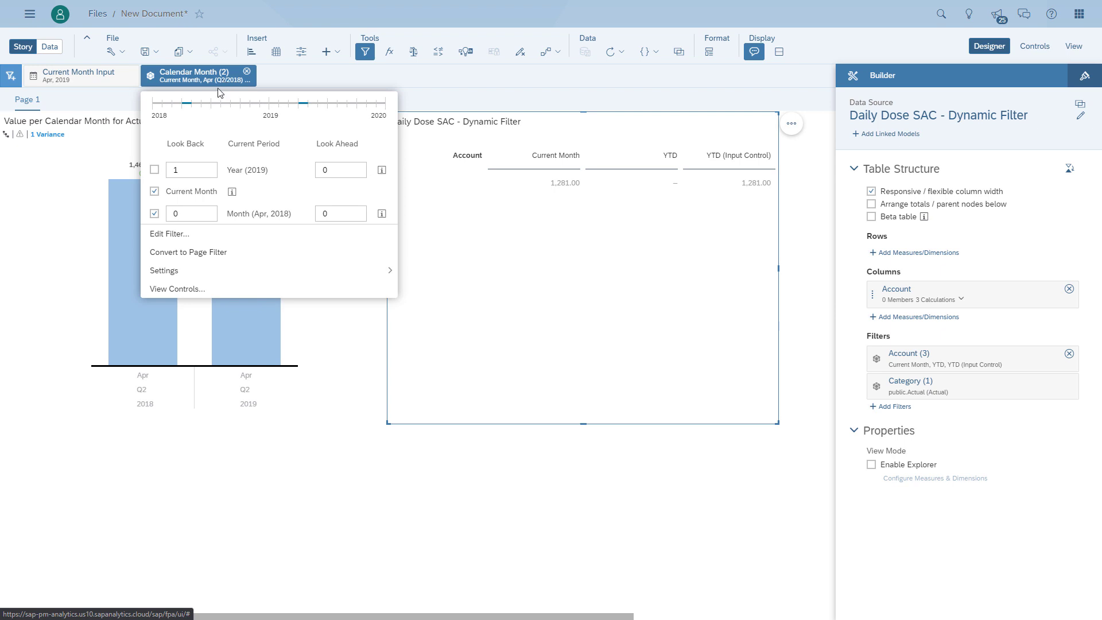
left_click(154, 170)
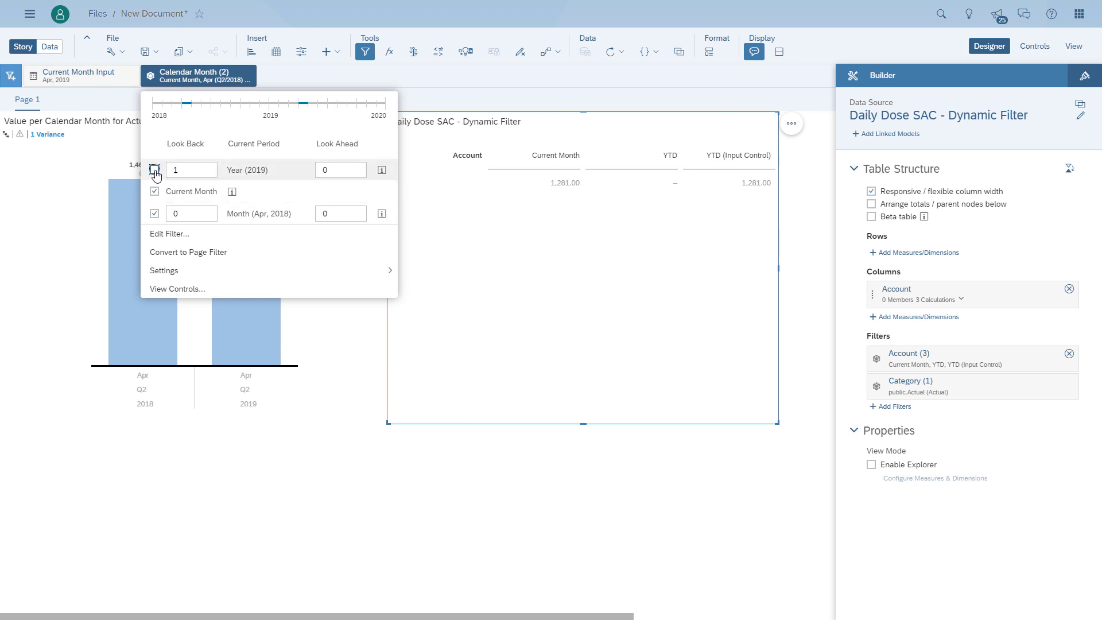
left_click(154, 191)
left_click(155, 213)
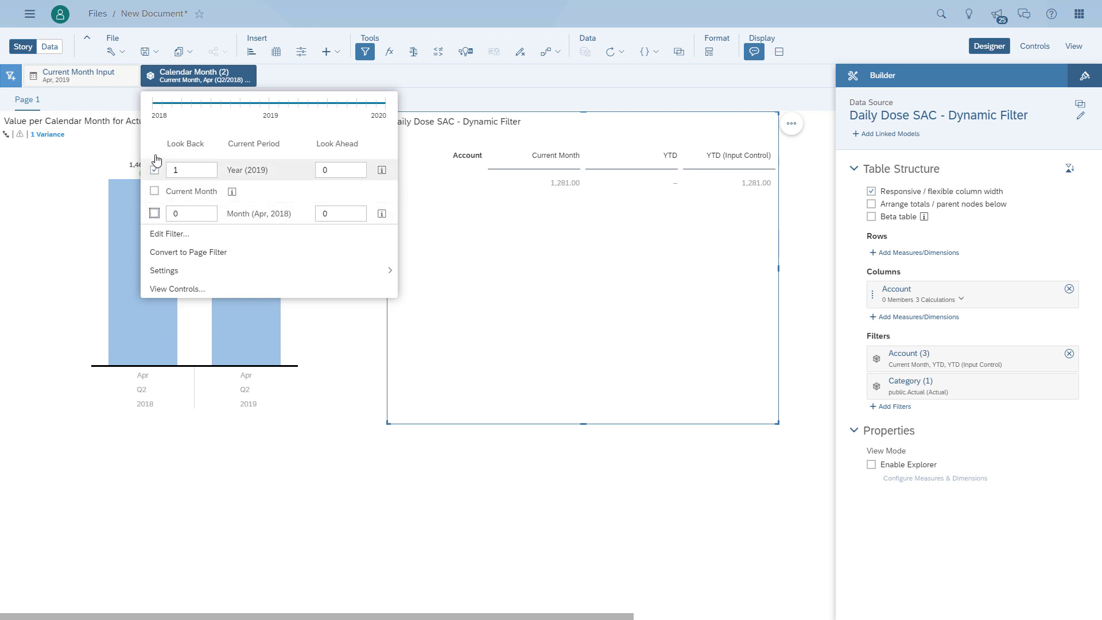
left_click(248, 475)
mouse_move(327, 342)
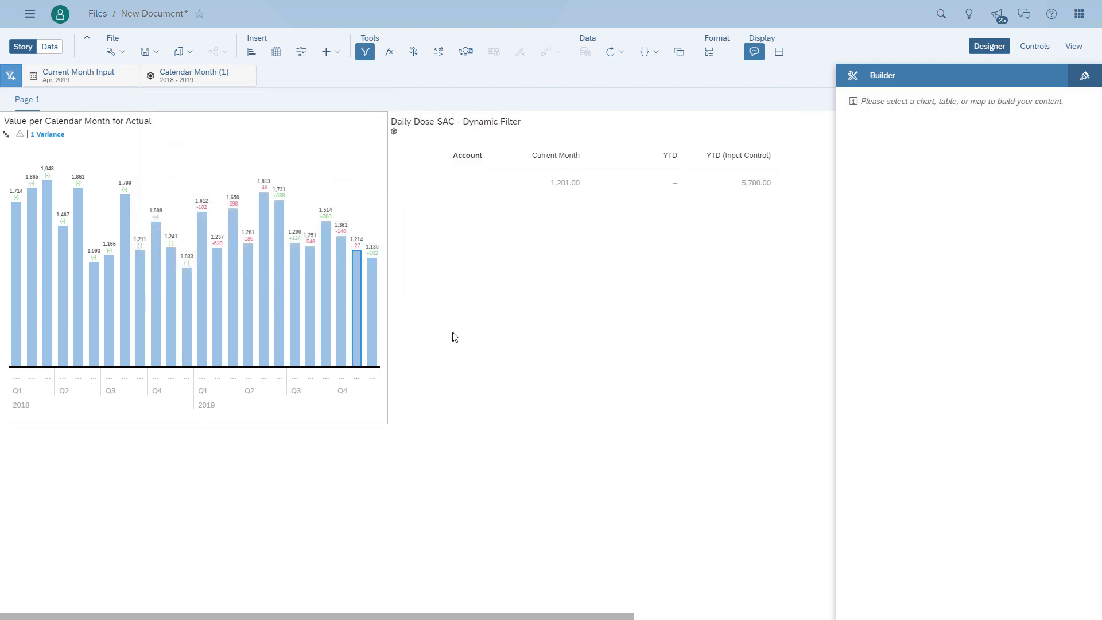
left_click(635, 318)
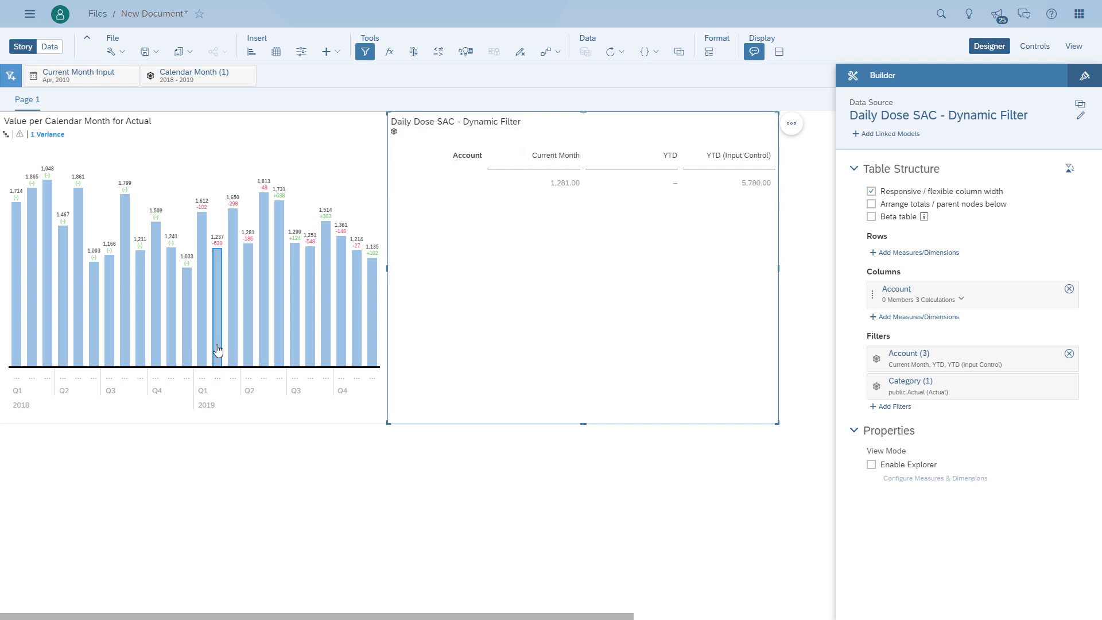
mouse_move(247, 350)
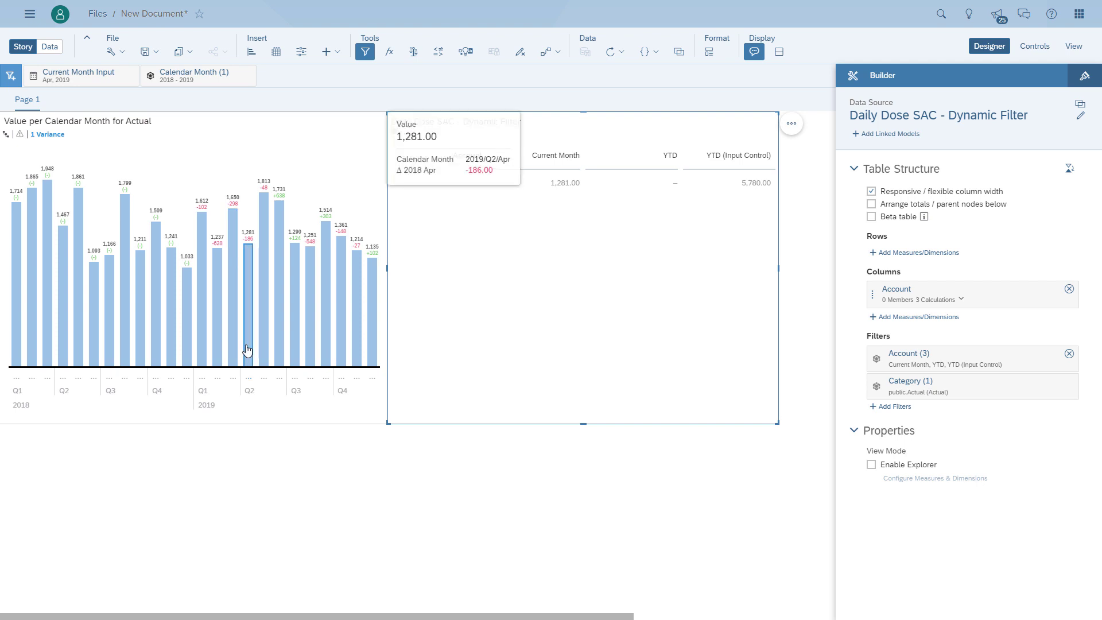